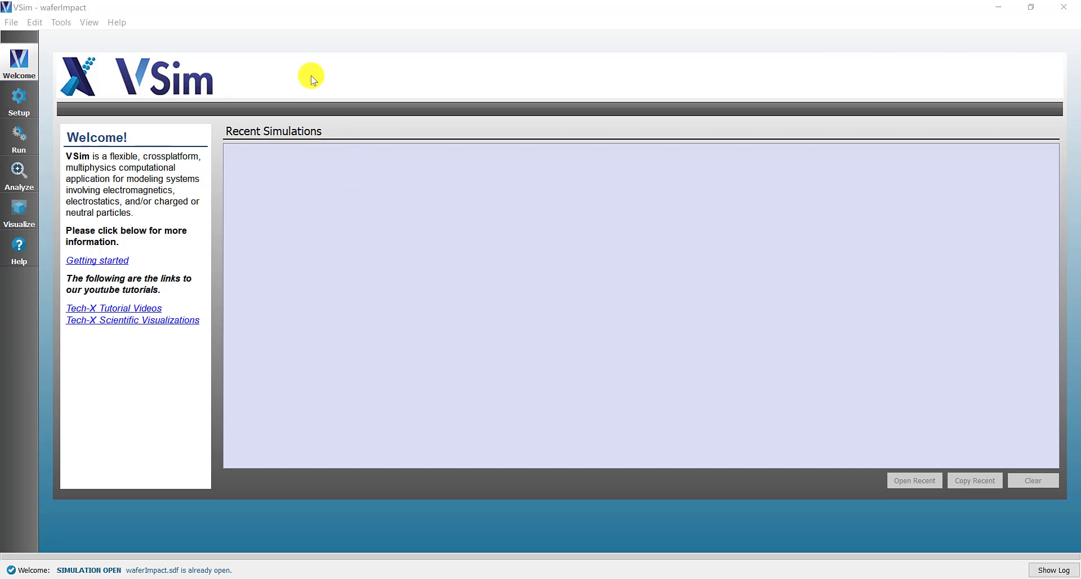
Step: Open the simulation setup and look through the list of constants
{"action": "left_click", "coordinate": [16, 98]}
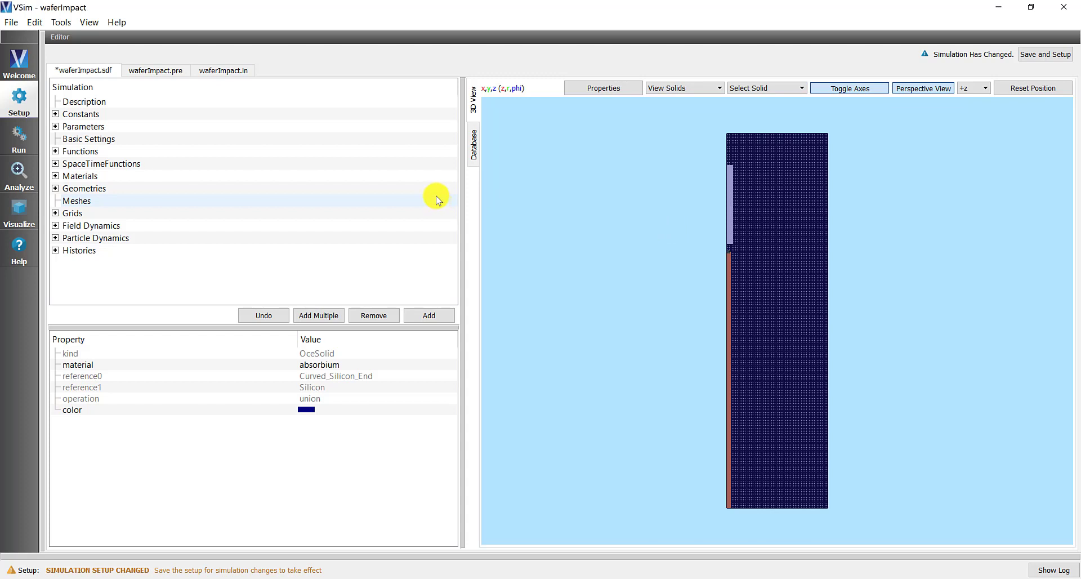
{"action": "left_click", "coordinate": [56, 113]}
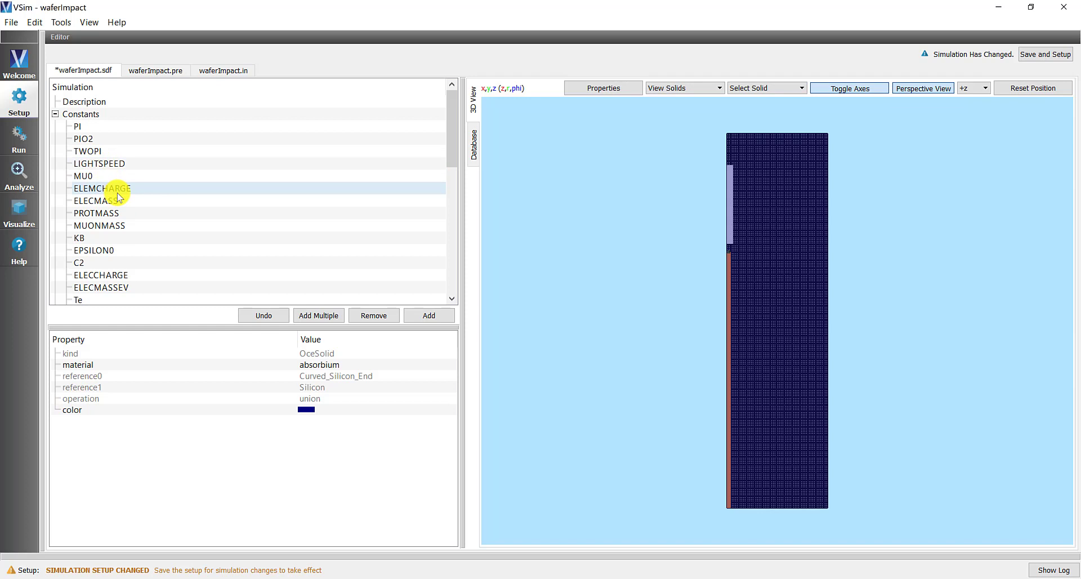
{"action": "scroll", "coordinate": [118, 197], "scroll_direction": "down", "scroll_amount": 3}
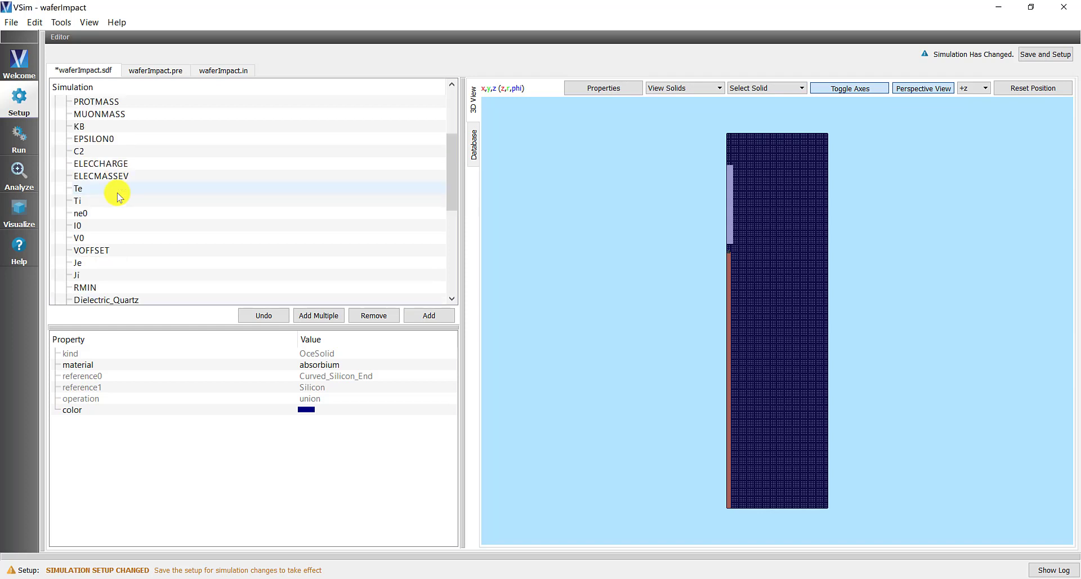
{"action": "scroll", "coordinate": [114, 197], "scroll_direction": "up", "scroll_amount": 3}
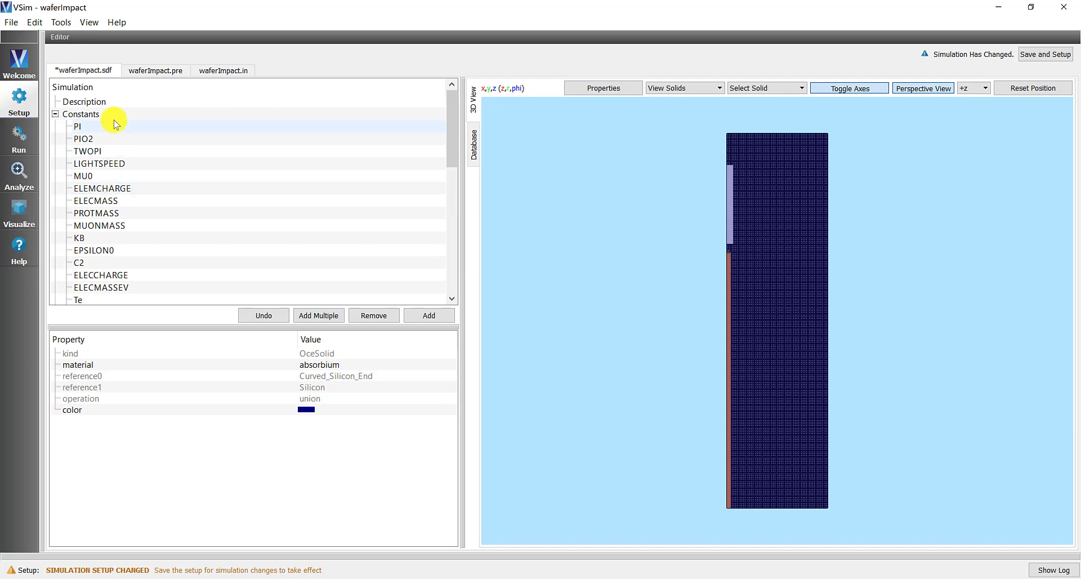
Step: Add a user-defined constant and remove it again
{"action": "right_click", "coordinate": [95, 119]}
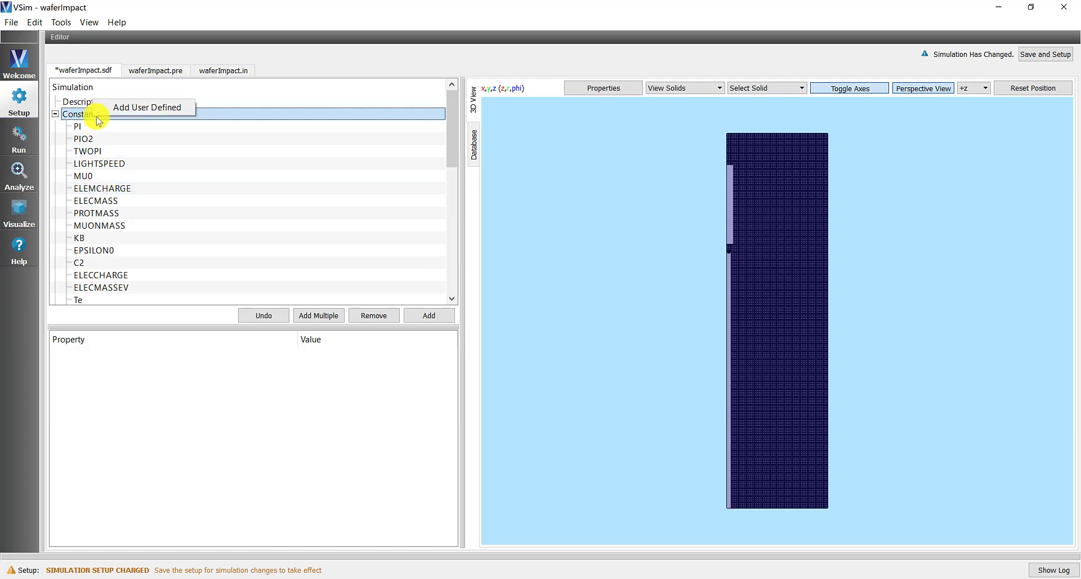
{"action": "left_click", "coordinate": [125, 107]}
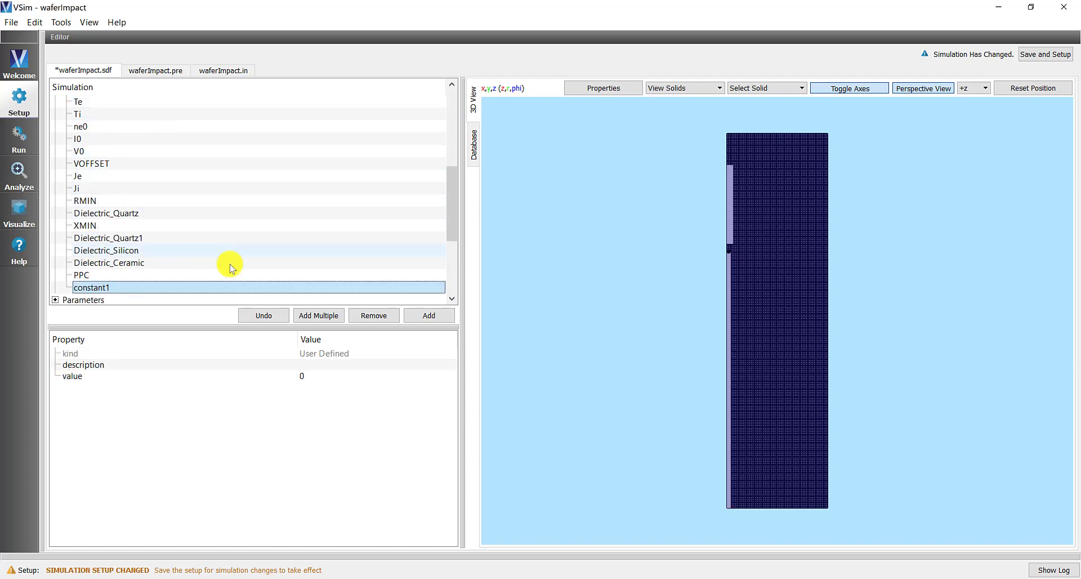
{"action": "left_click", "coordinate": [372, 316]}
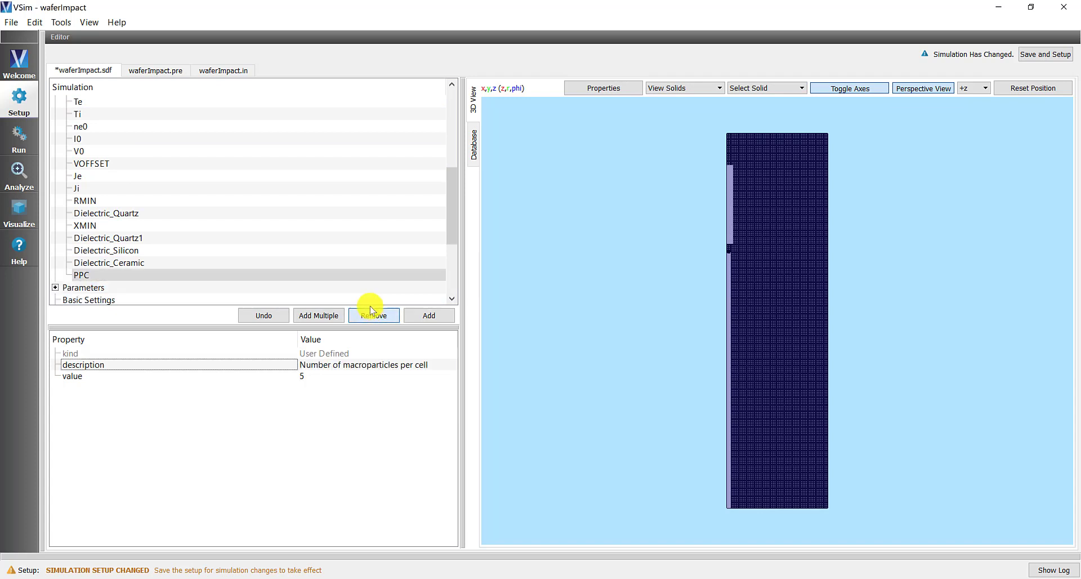
Step: Inspect the properties of the constants Te, Ti, ne0 and Dielectric_Quartz
{"action": "left_click", "coordinate": [88, 105]}
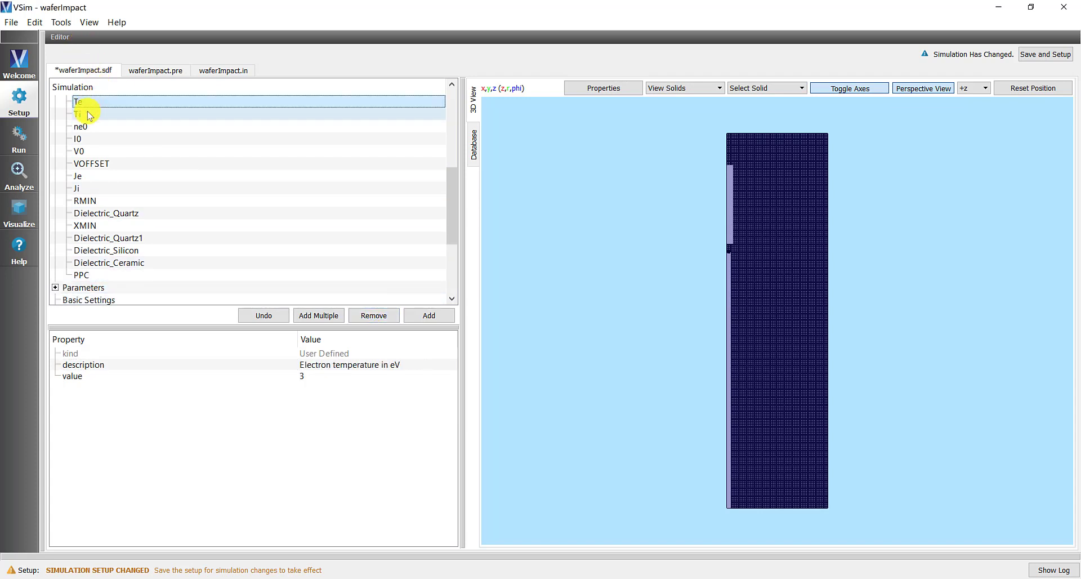
{"action": "left_click", "coordinate": [88, 116]}
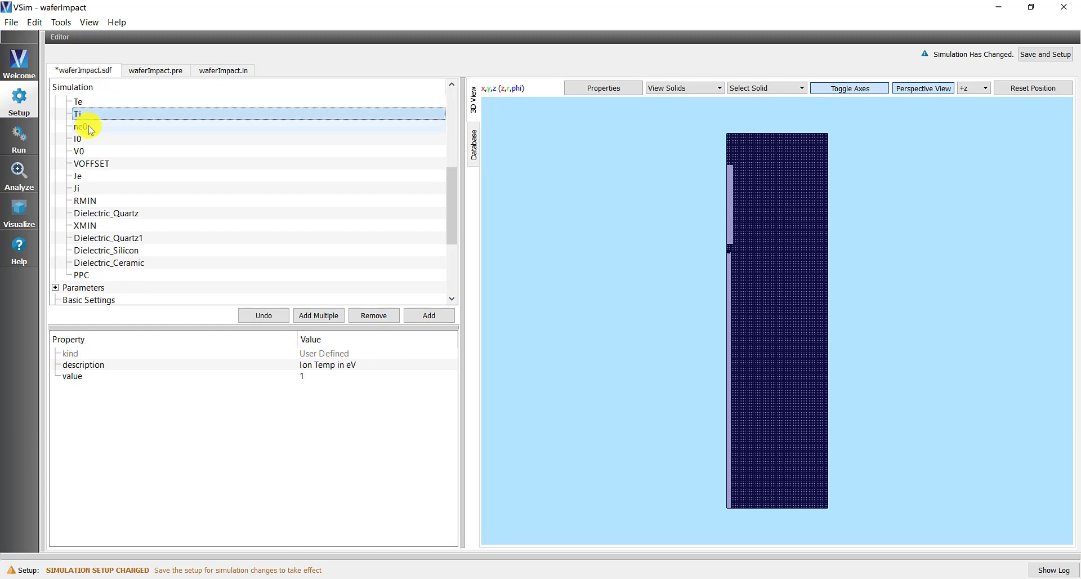
{"action": "left_click", "coordinate": [88, 131]}
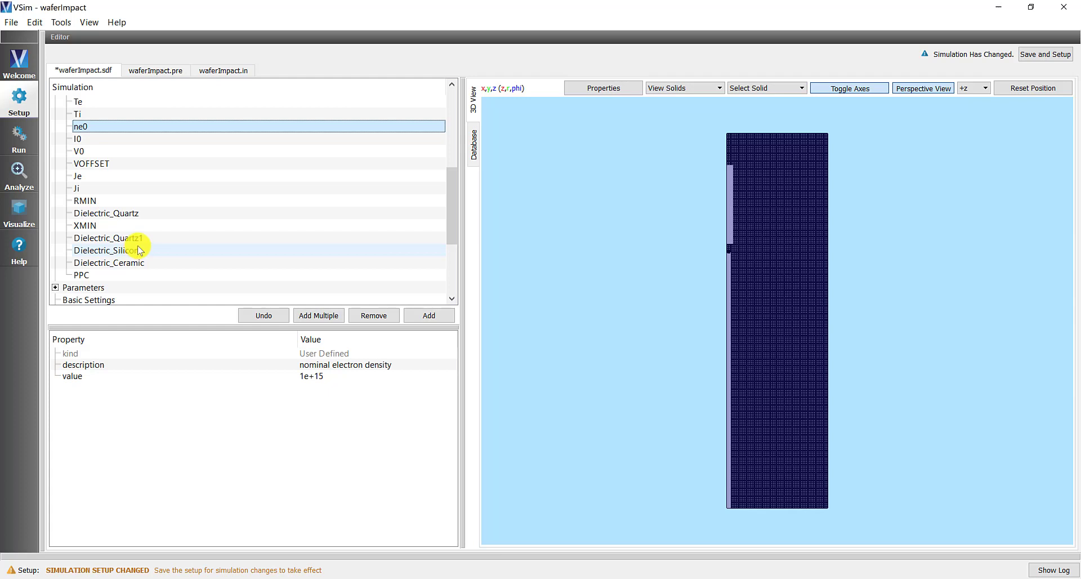
{"action": "left_click", "coordinate": [138, 215]}
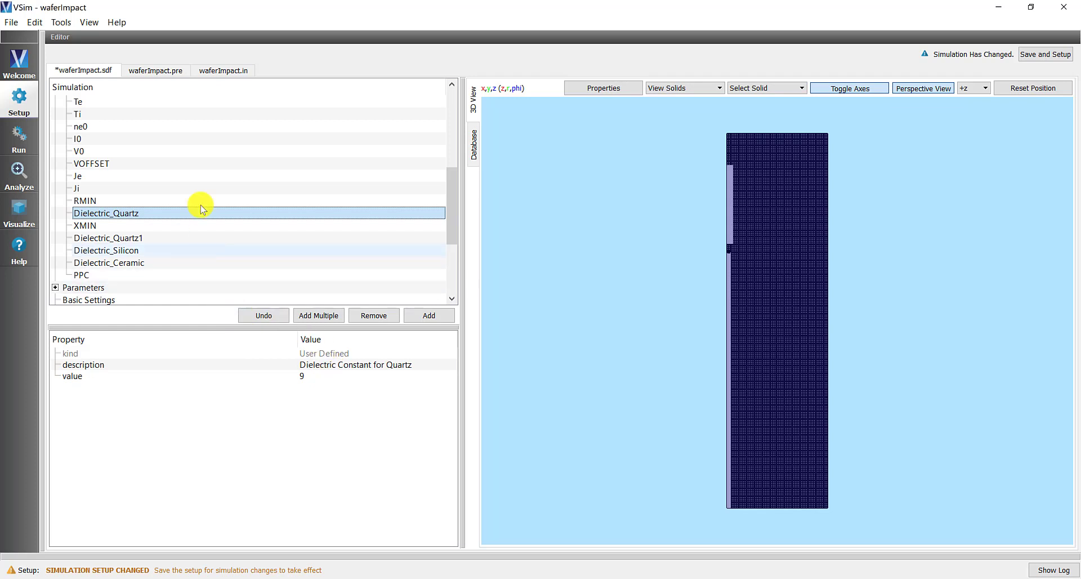
{"action": "scroll", "coordinate": [196, 172], "scroll_direction": "up", "scroll_amount": 6}
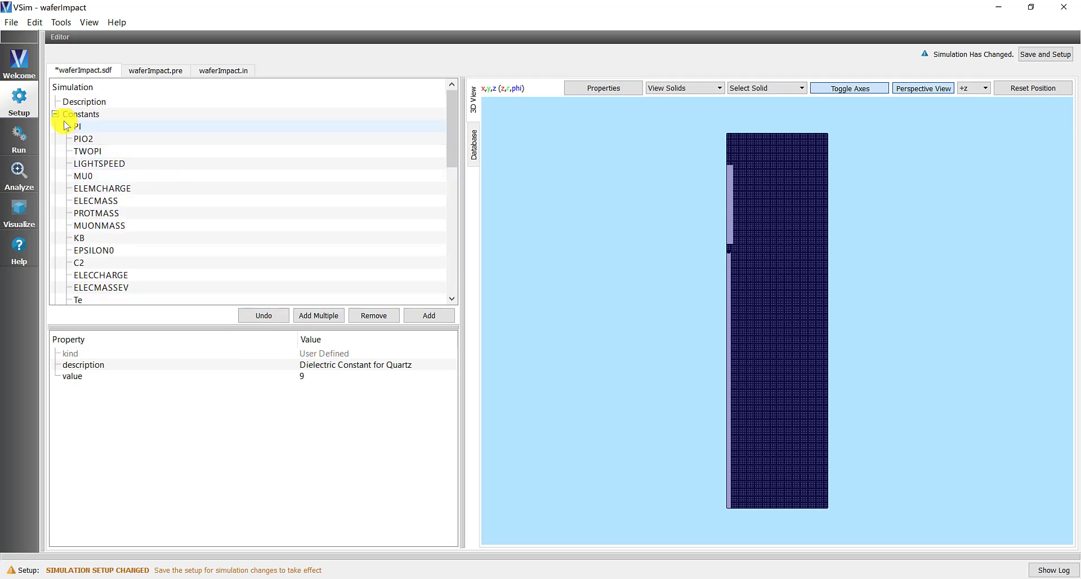
Step: Collapse the constants, expand the parameters and inspect the properties of Vthe
{"action": "left_click", "coordinate": [55, 114]}
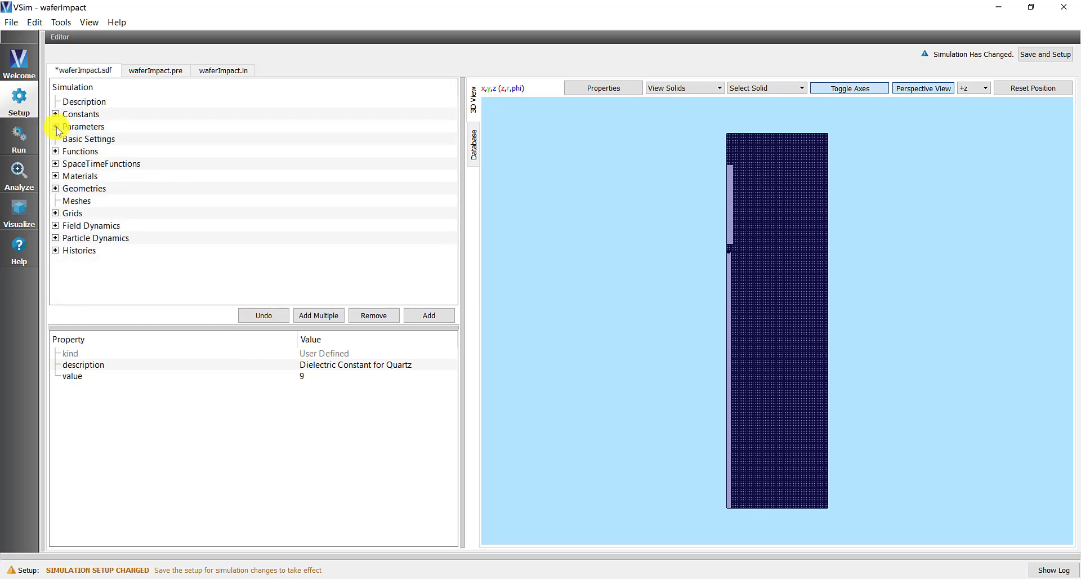
{"action": "left_click", "coordinate": [55, 126]}
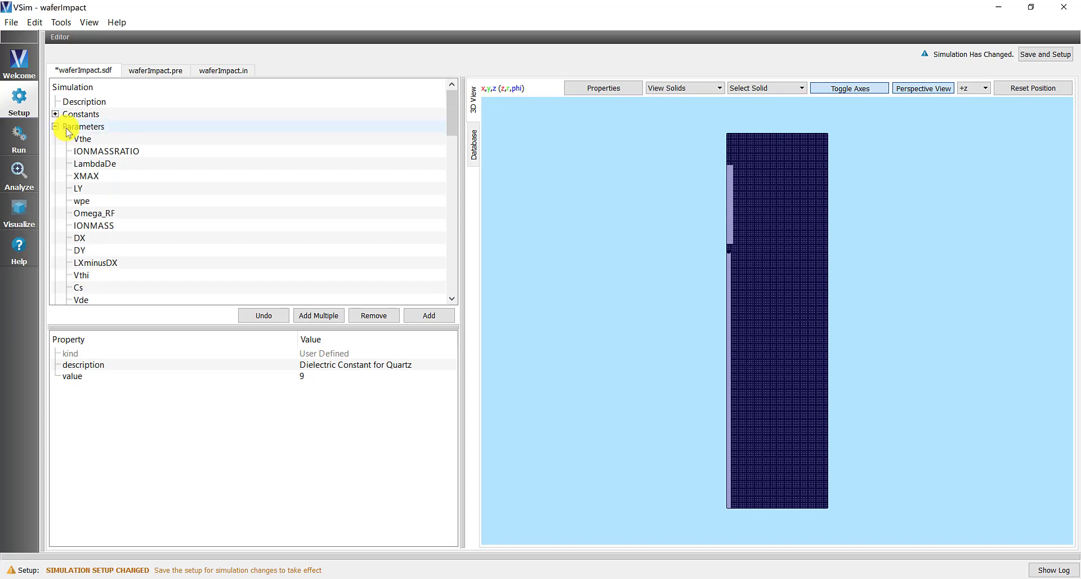
{"action": "left_click", "coordinate": [98, 143]}
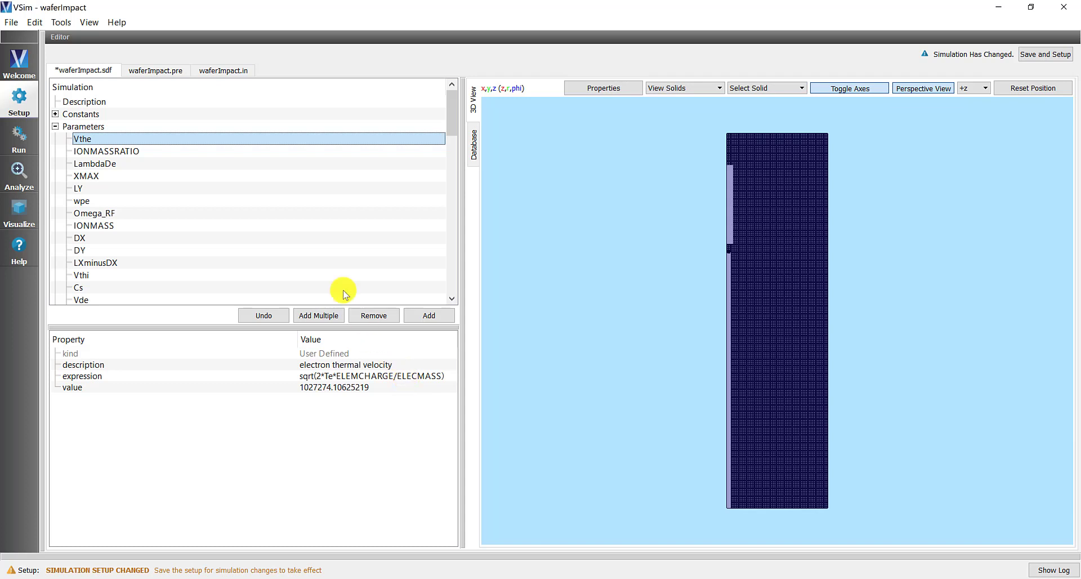
Step: Add a user-defined parameter named newParameter and open its expression for editing
{"action": "right_click", "coordinate": [115, 129]}
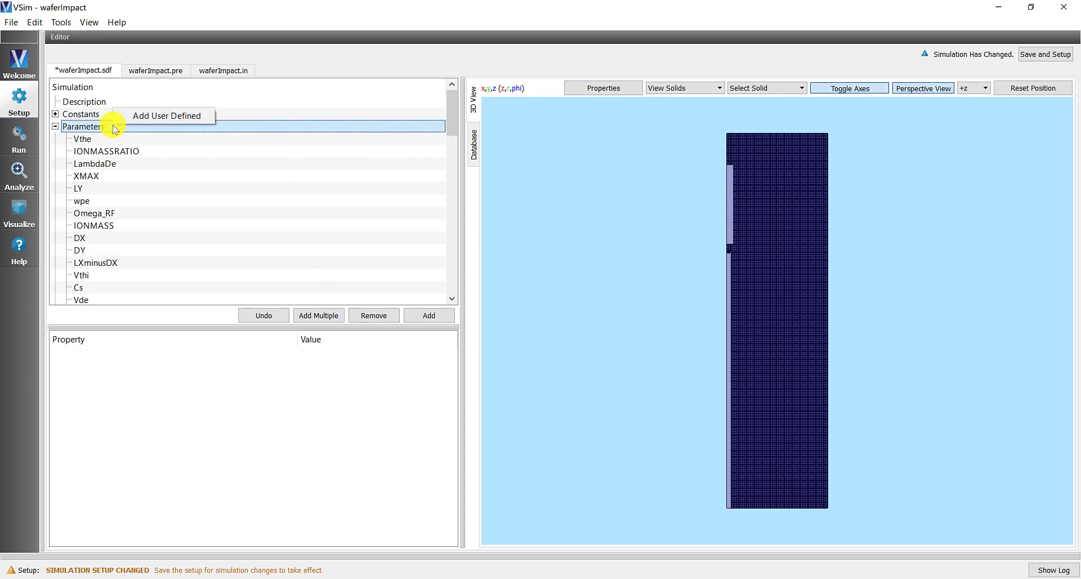
{"action": "left_click", "coordinate": [174, 115]}
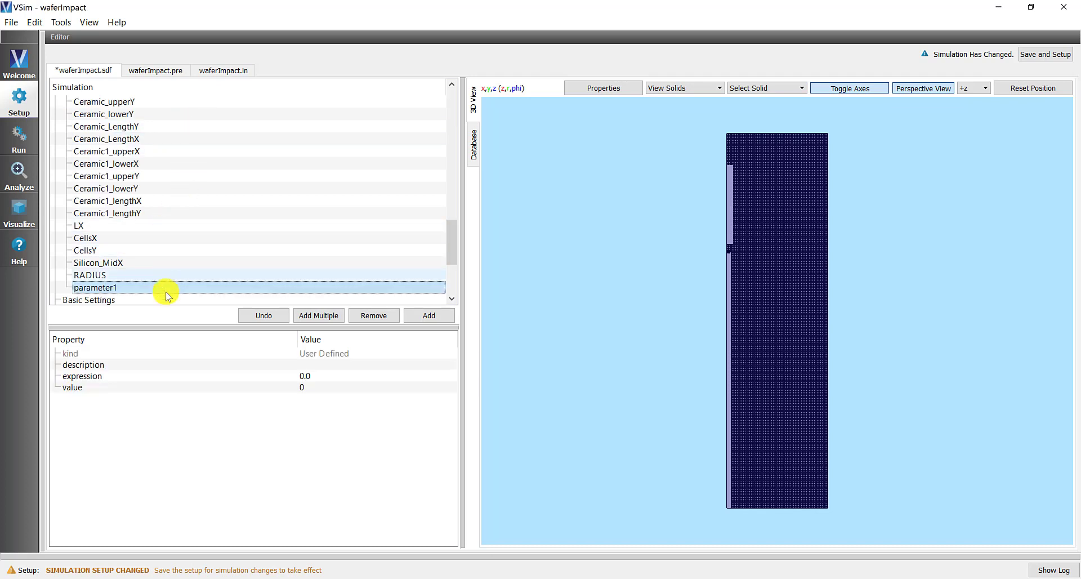
{"action": "double_click", "coordinate": [115, 288]}
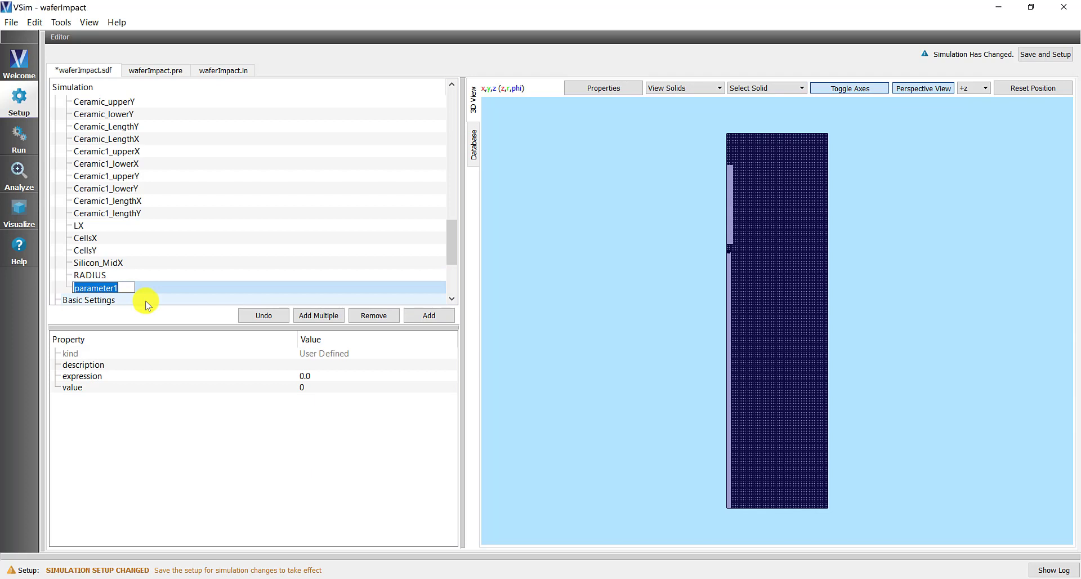
{"action": "key", "text": "BackSpace"}
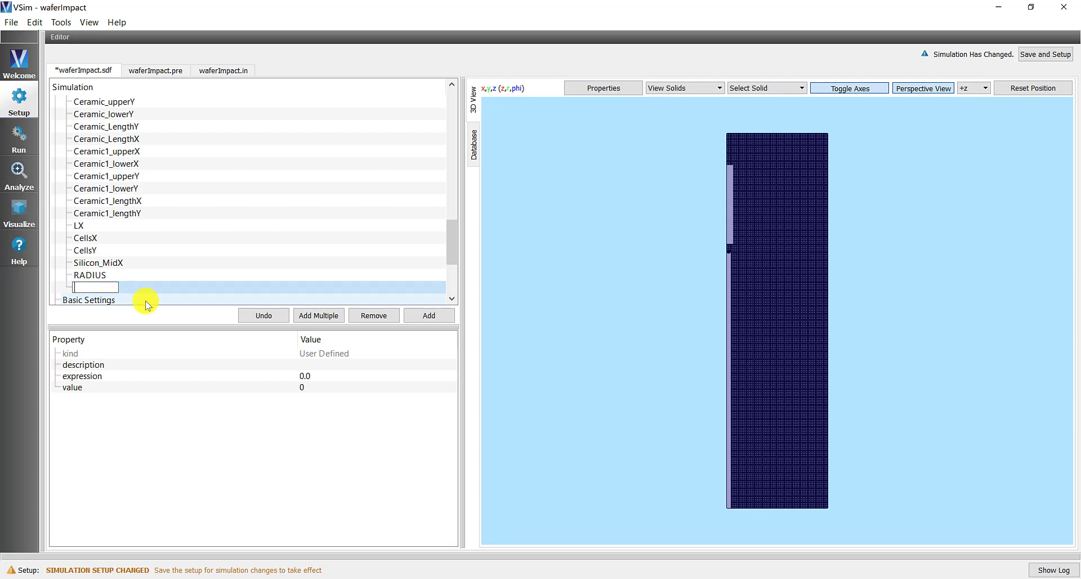
{"action": "type", "text": "newPa"}
{"action": "type", "text": "rameter"}
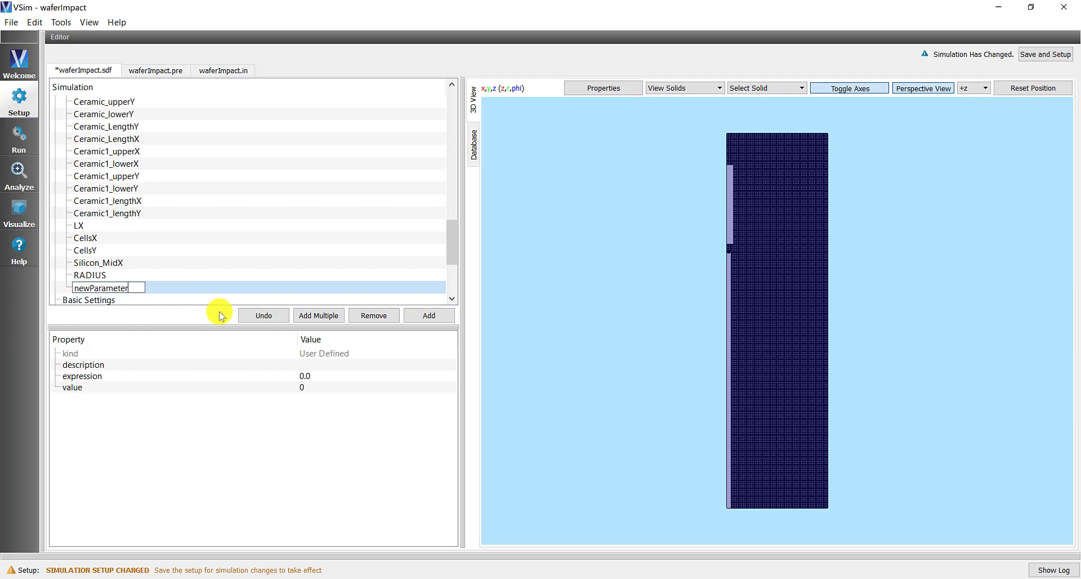
{"action": "left_click", "coordinate": [312, 375]}
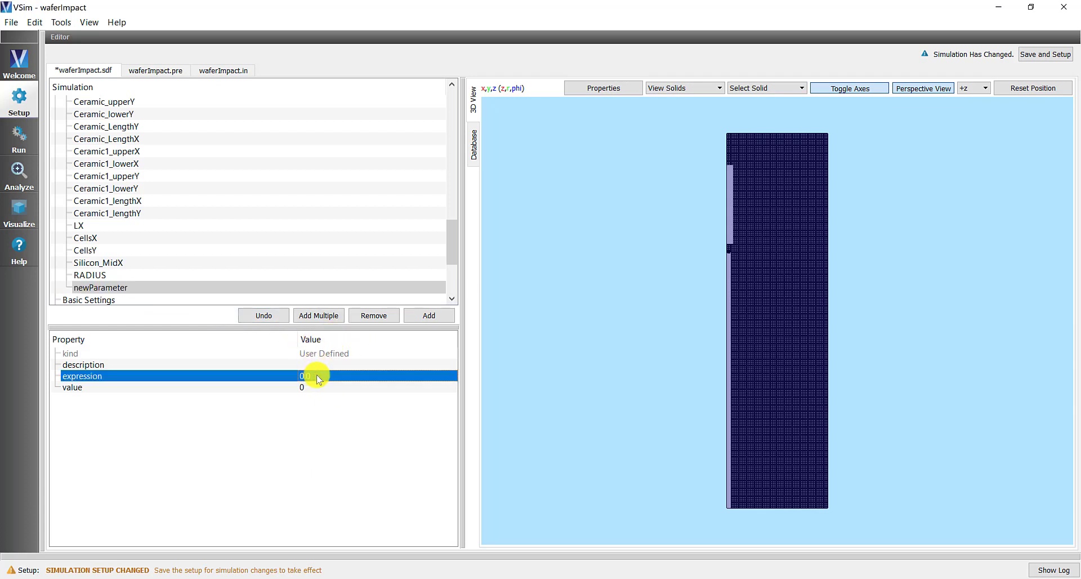
{"action": "left_click", "coordinate": [317, 374]}
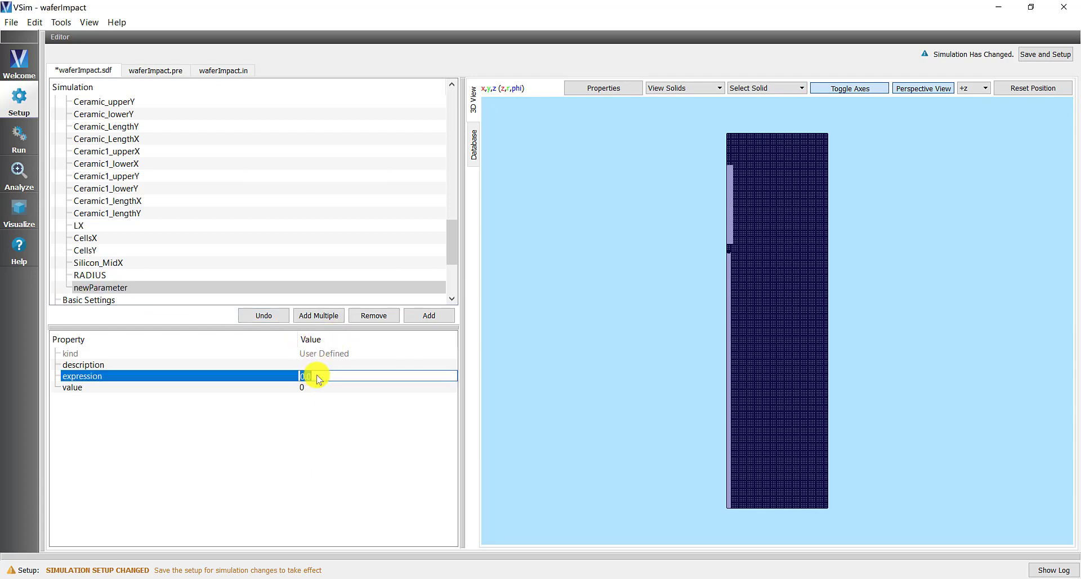
Step: Remove the parameter newParameter and collapse the parameters list
{"action": "left_click", "coordinate": [374, 315]}
{"action": "scroll", "coordinate": [237, 241], "scroll_direction": "up", "scroll_amount": 6}
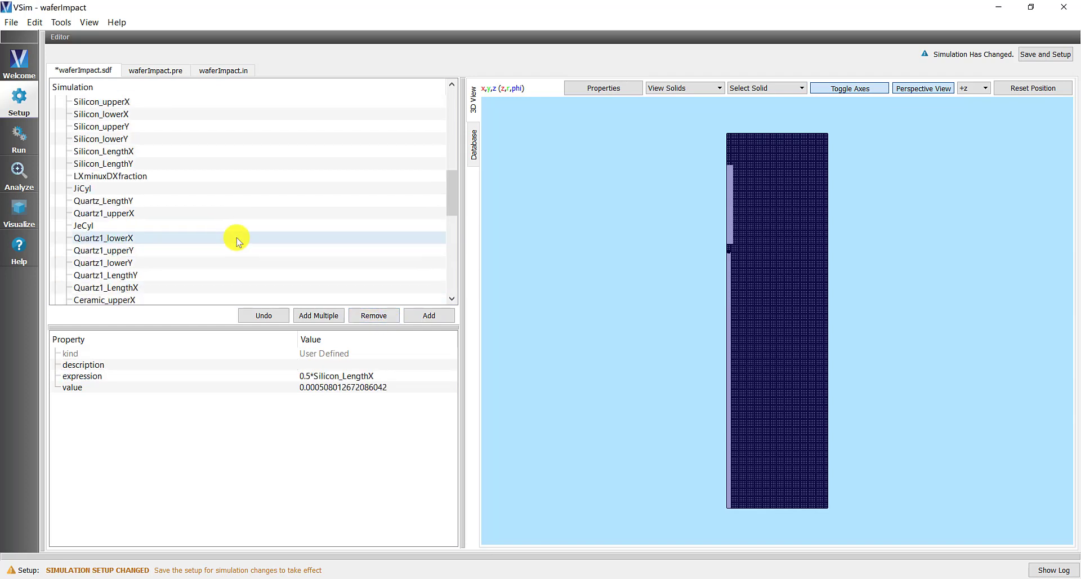
{"action": "scroll", "coordinate": [237, 241], "scroll_direction": "up", "scroll_amount": 12}
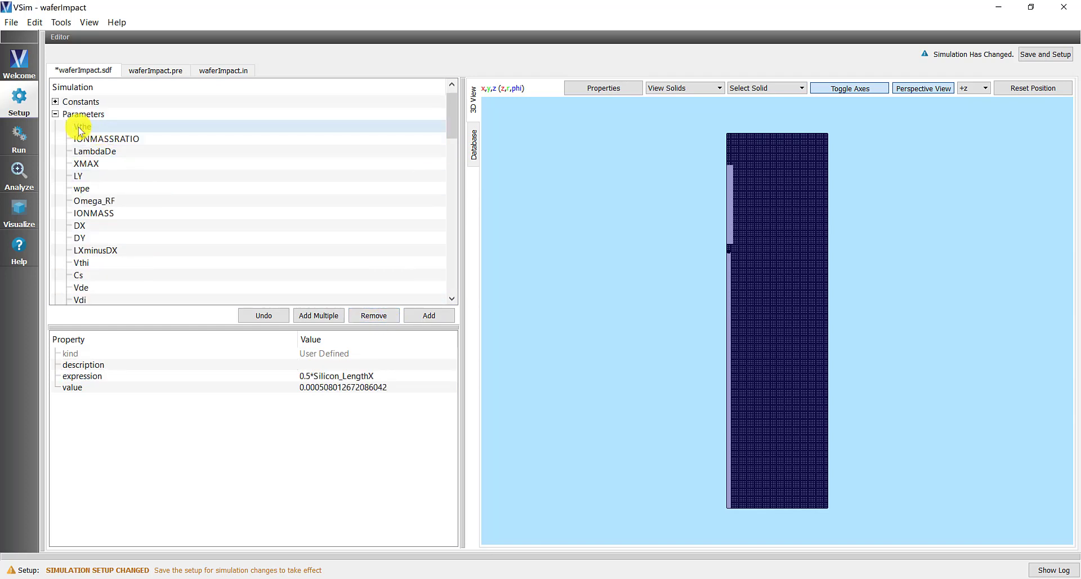
{"action": "left_click", "coordinate": [56, 113]}
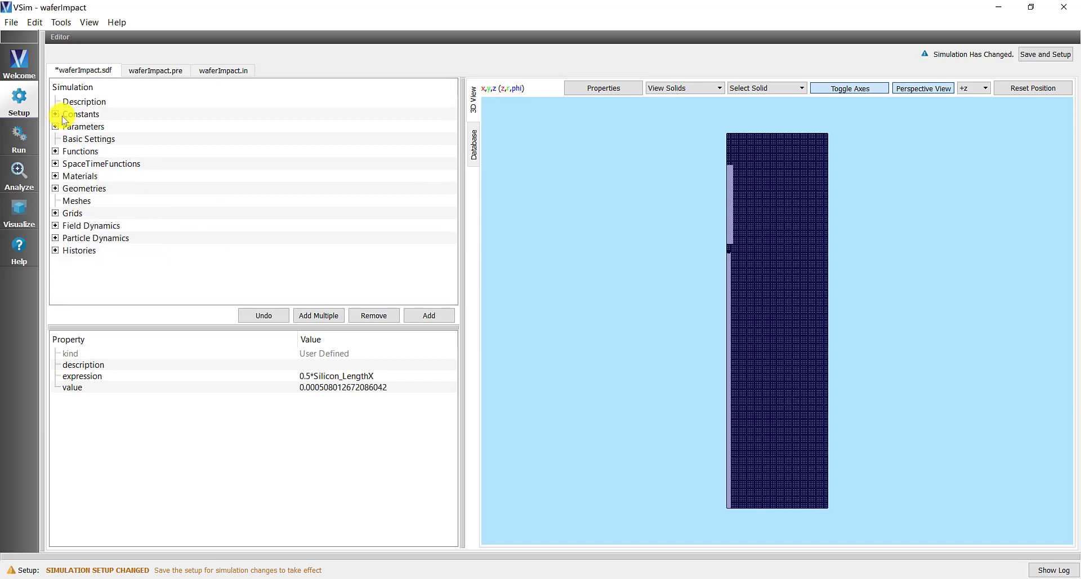
Step: Show the basic settings and check the dimensionality options, keeping 2
{"action": "left_click", "coordinate": [78, 139]}
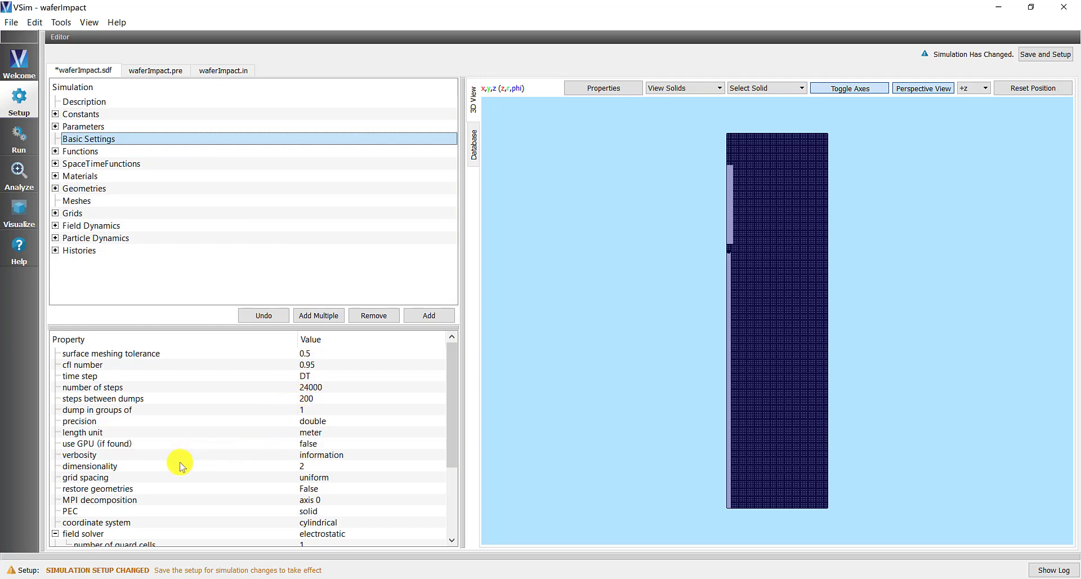
{"action": "double_click", "coordinate": [309, 466]}
{"action": "left_click", "coordinate": [316, 470]}
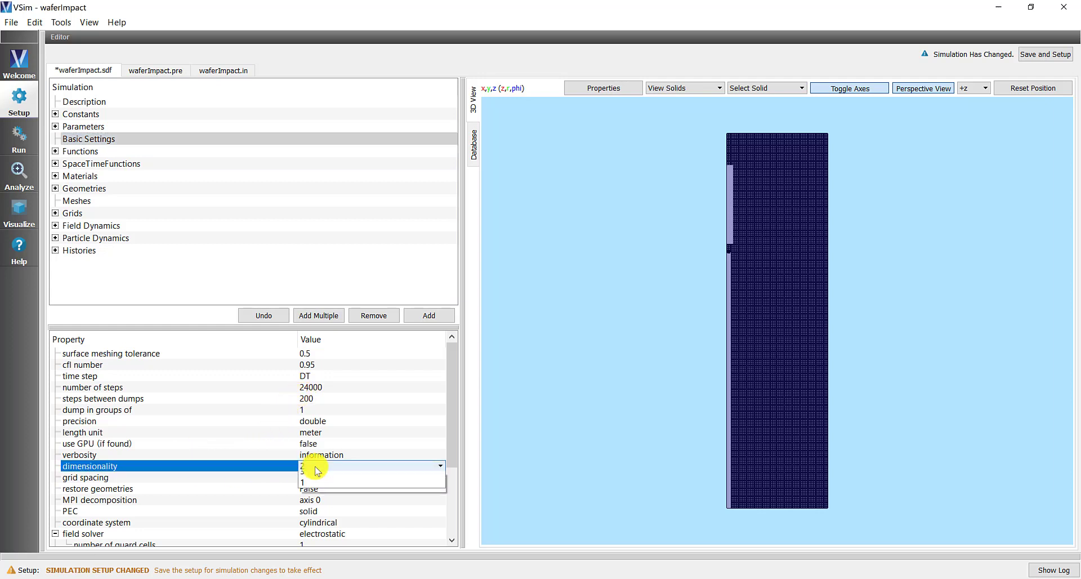
{"action": "left_click", "coordinate": [318, 476]}
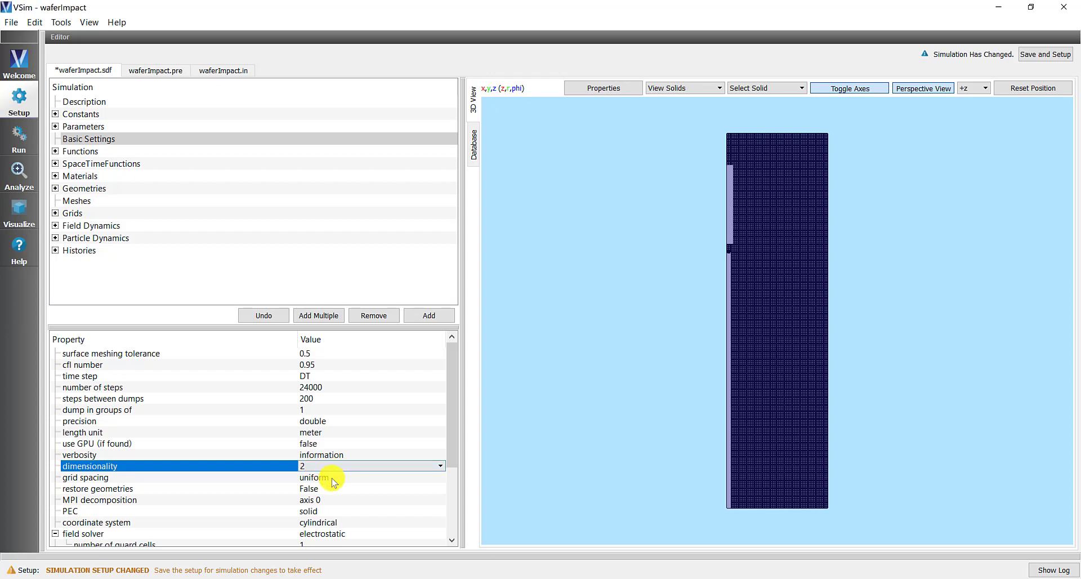
Step: Check the coordinate system options in the basic settings, keeping cylindrical
{"action": "scroll", "coordinate": [331, 482], "scroll_direction": "down", "scroll_amount": 3}
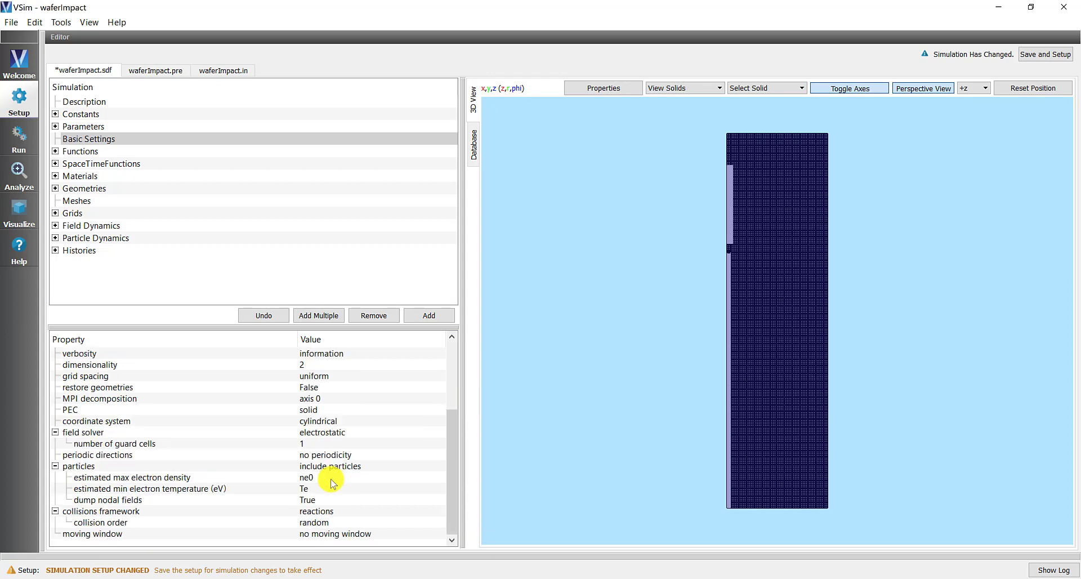
{"action": "left_click", "coordinate": [341, 419]}
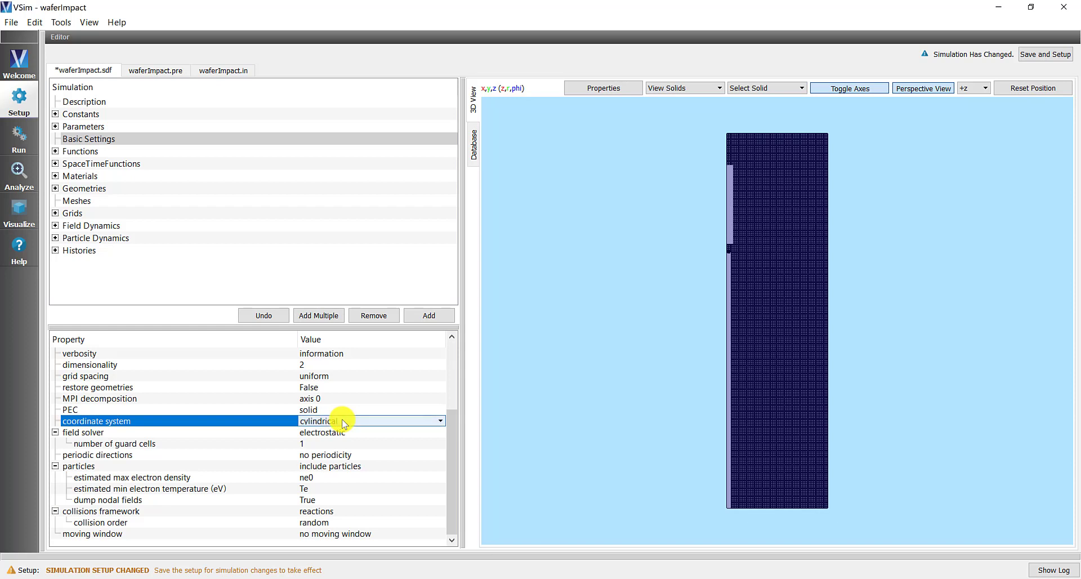
{"action": "left_click", "coordinate": [343, 421]}
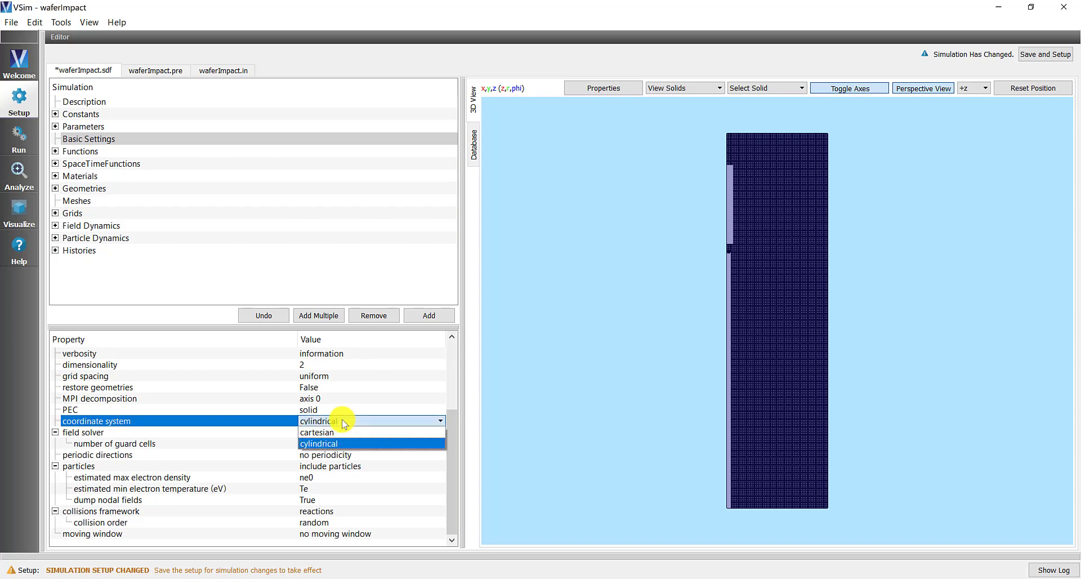
{"action": "left_click", "coordinate": [344, 422]}
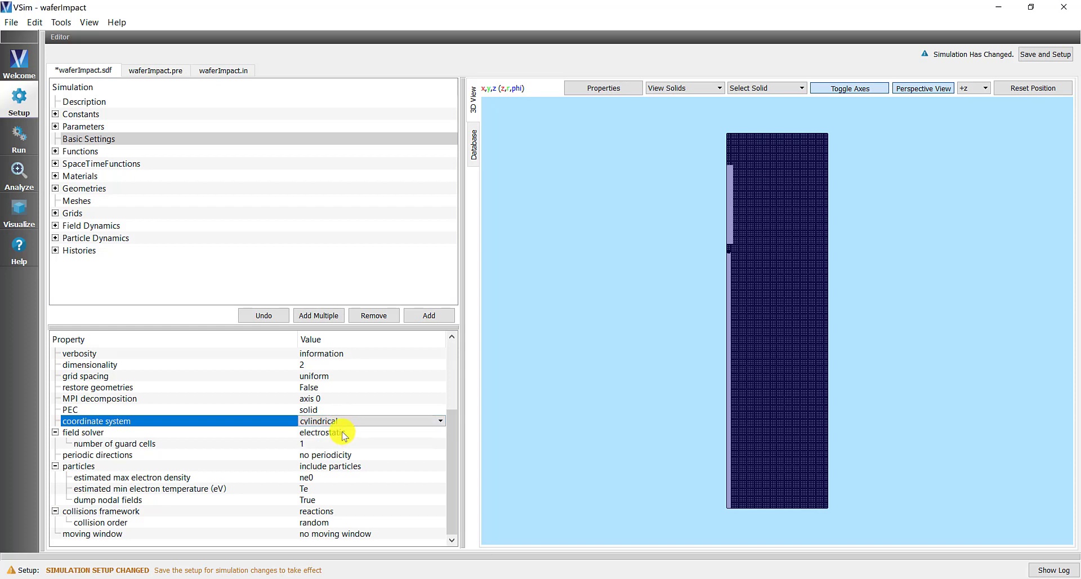
Step: Check the field solver options, keeping electrostatic, and return to the coordinate system setting
{"action": "left_click", "coordinate": [343, 433]}
{"action": "left_click", "coordinate": [344, 432]}
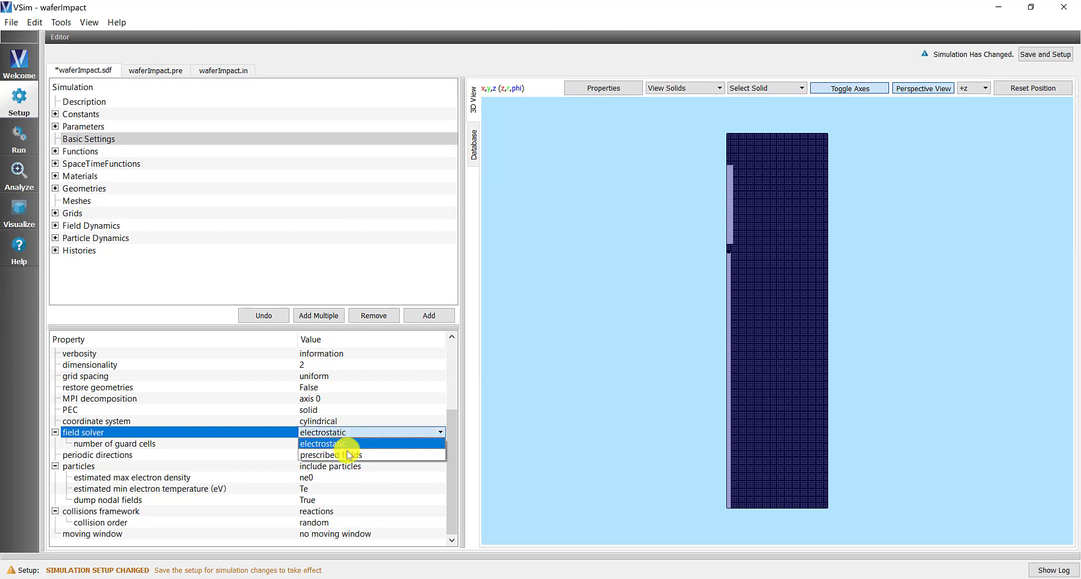
{"action": "left_click", "coordinate": [349, 443]}
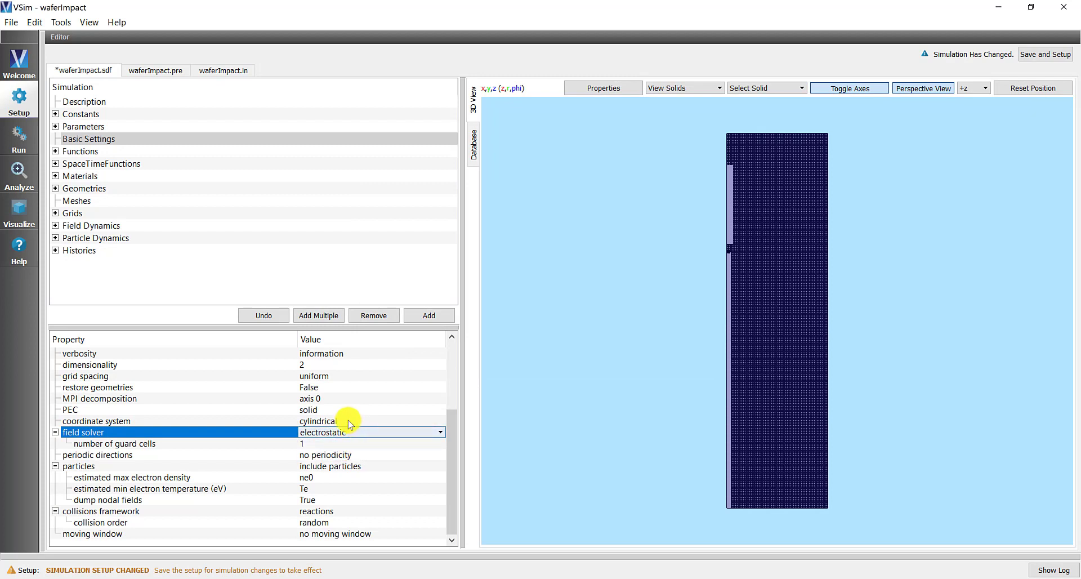
{"action": "left_click", "coordinate": [348, 421]}
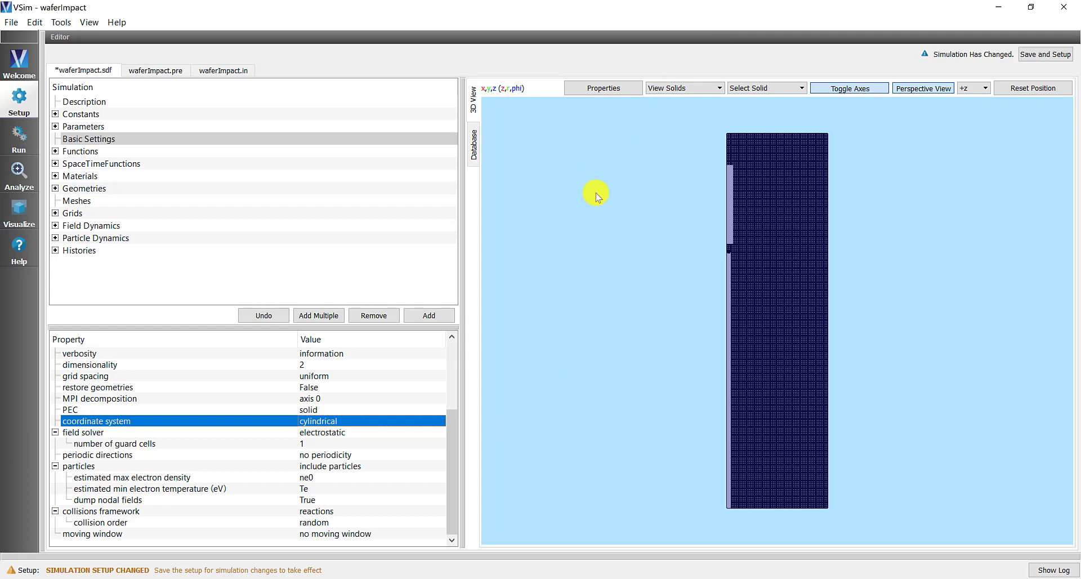
Step: Inspect the expressions of the QuartzDielectric and SiliconDielectric functions, widening the property area, and collapse the functions list
{"action": "left_click", "coordinate": [55, 152]}
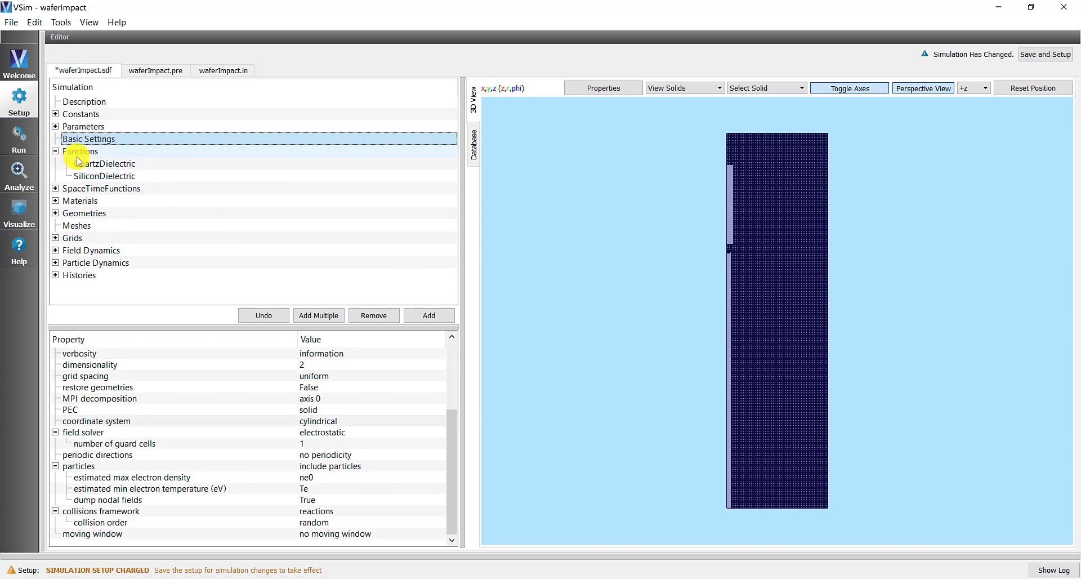
{"action": "left_click", "coordinate": [140, 165]}
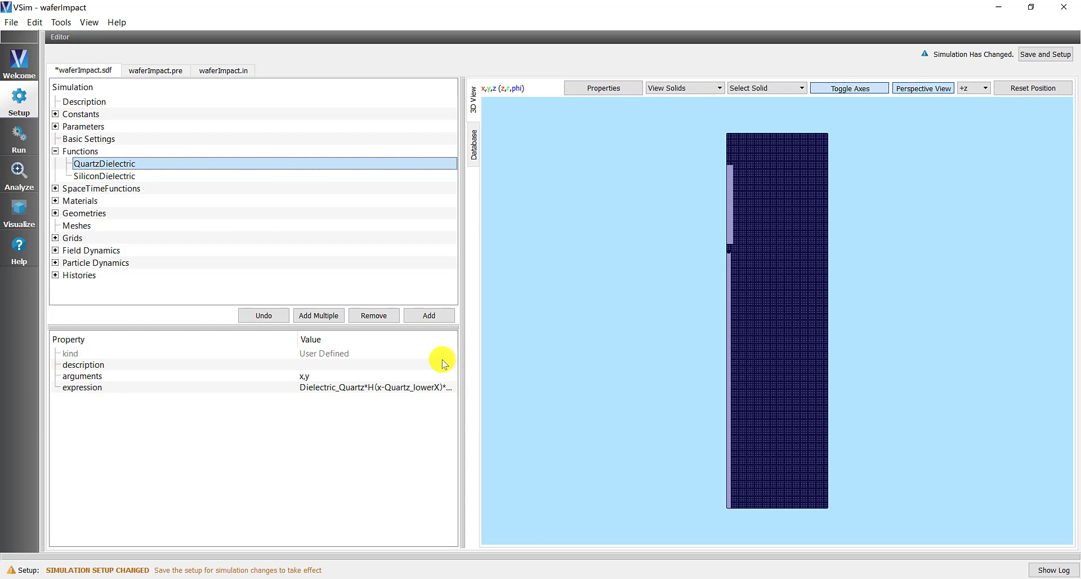
{"action": "left_click_drag", "start_coordinate": [460, 358], "coordinate": [485, 360]}
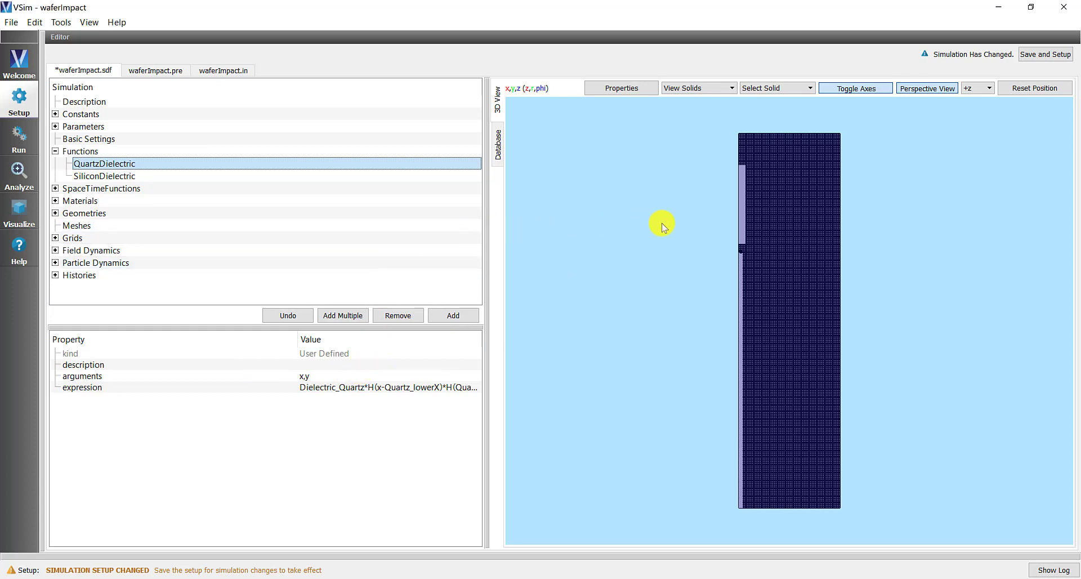
{"action": "left_click", "coordinate": [115, 178]}
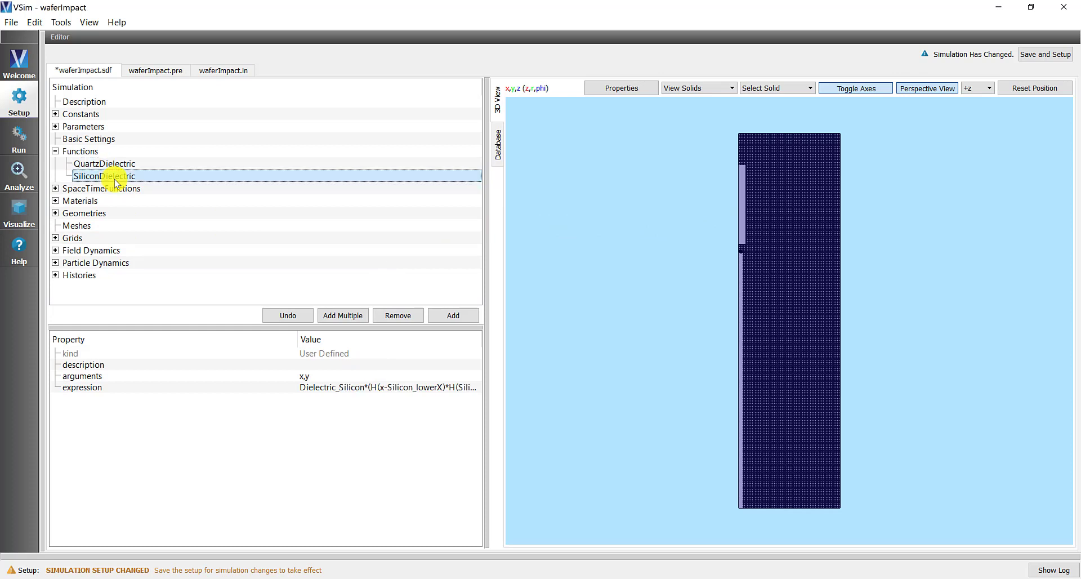
{"action": "left_click", "coordinate": [55, 151]}
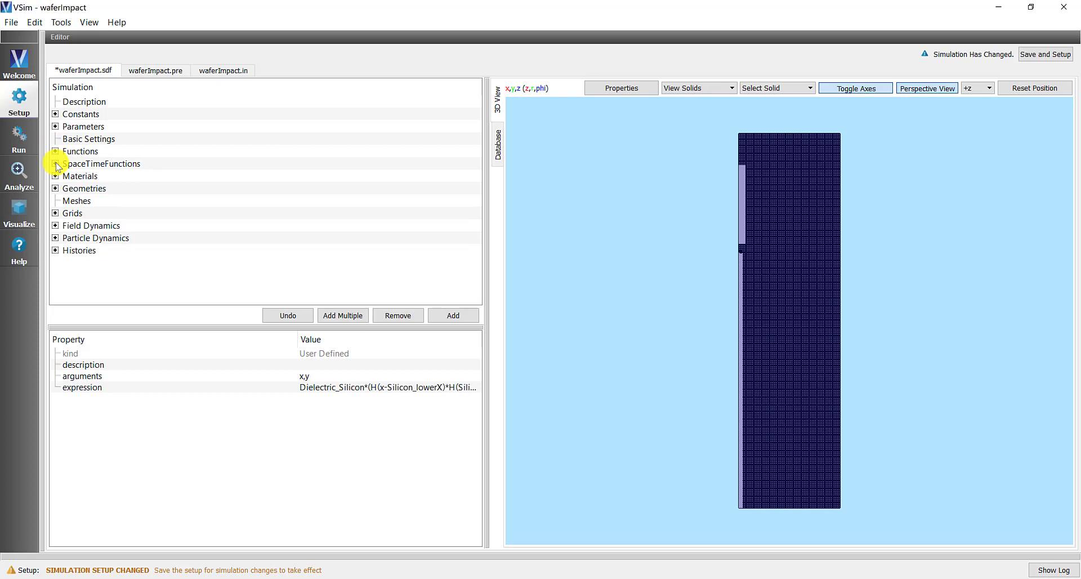
Step: Inspect the expression of the STDielectric space-time function and collapse the SpaceTimeFunctions list
{"action": "left_click", "coordinate": [55, 164]}
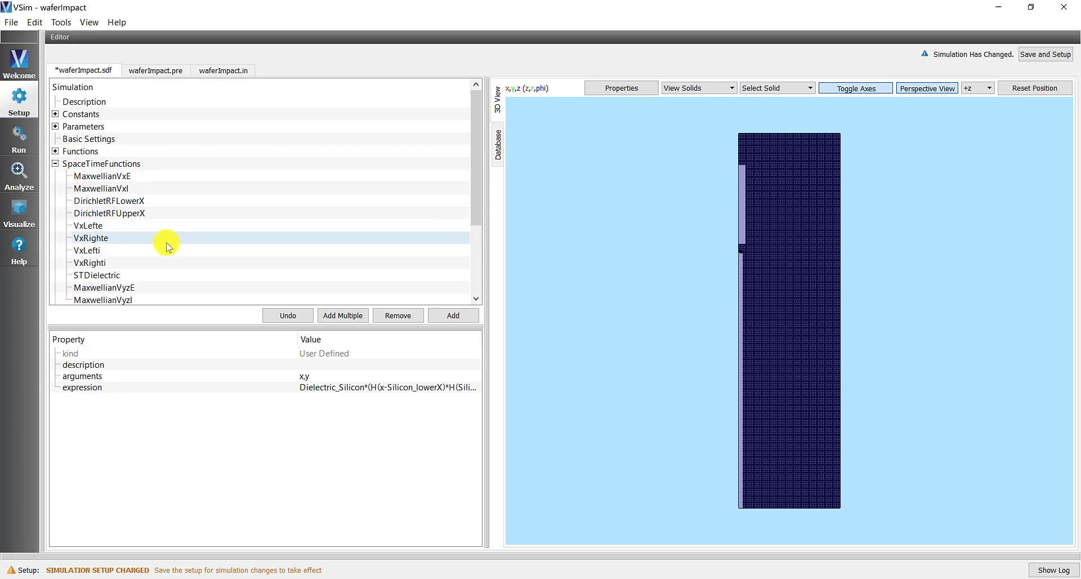
{"action": "left_click", "coordinate": [132, 275]}
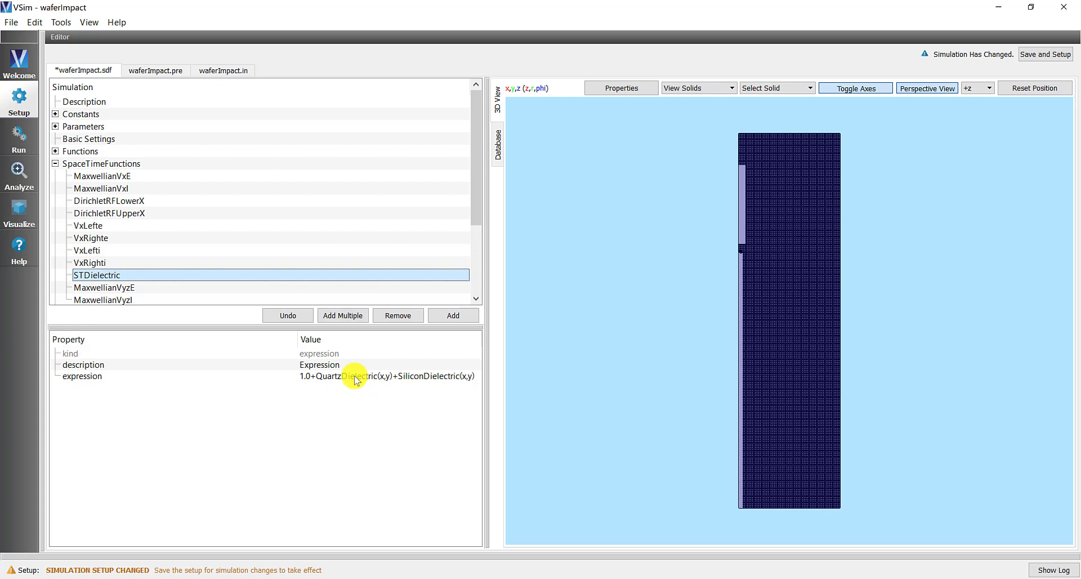
{"action": "left_click", "coordinate": [55, 164]}
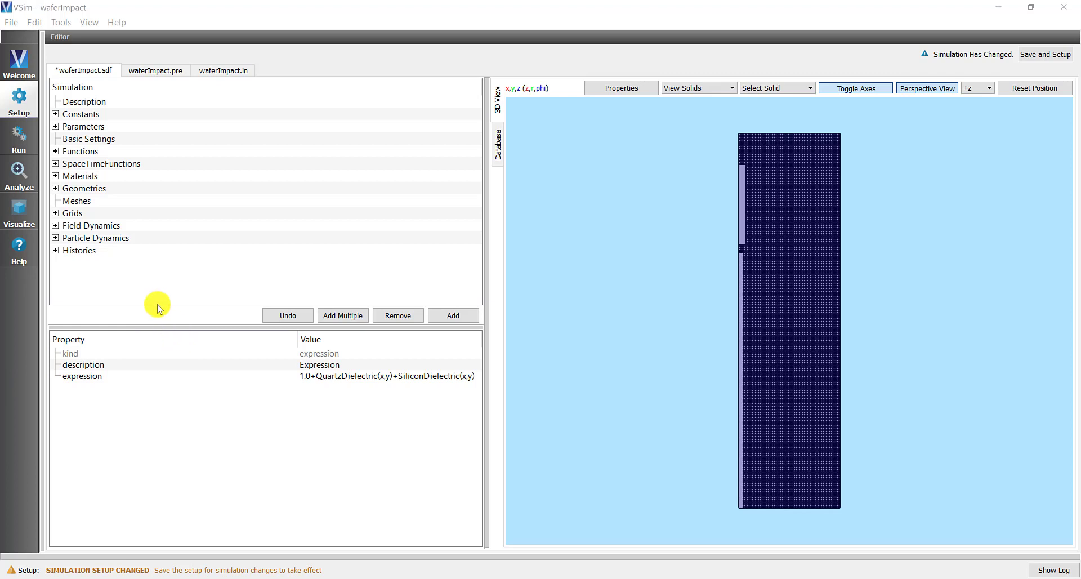
Step: Look over the geometries list, collapse it and check the import options available for geometries
{"action": "left_click", "coordinate": [56, 189]}
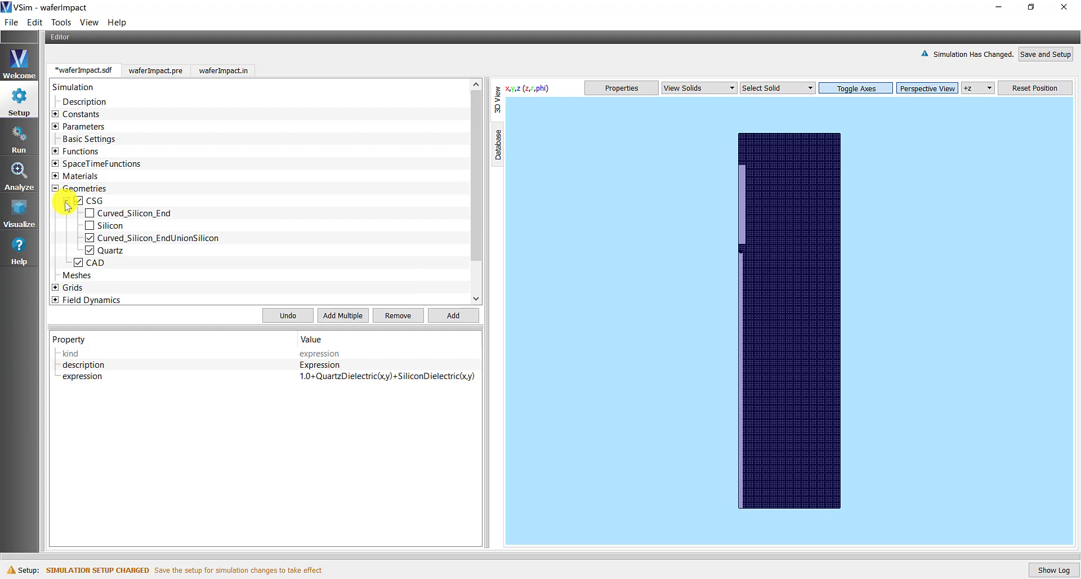
{"action": "left_click", "coordinate": [55, 188]}
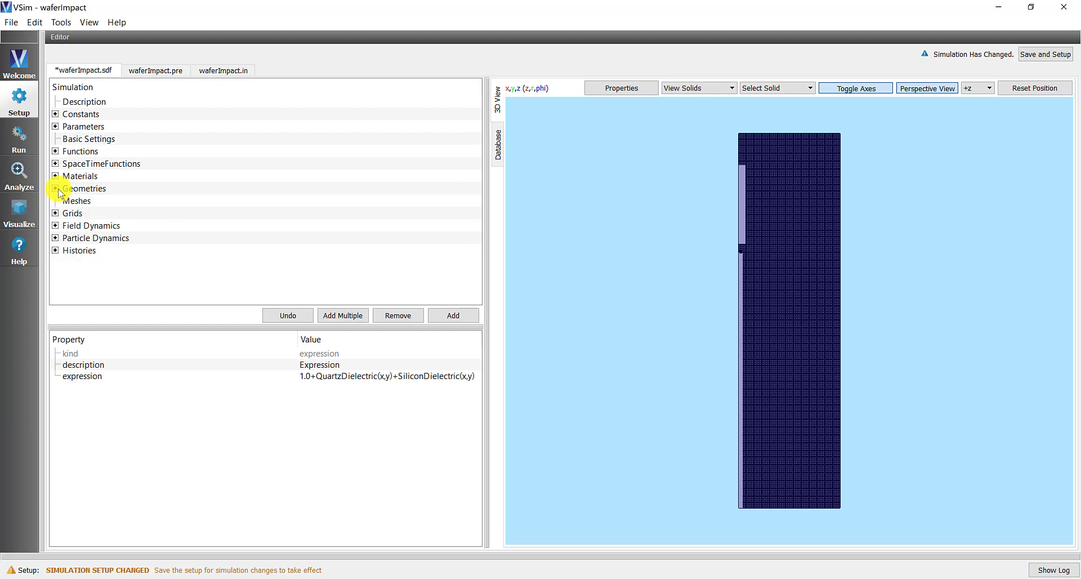
{"action": "right_click", "coordinate": [97, 188]}
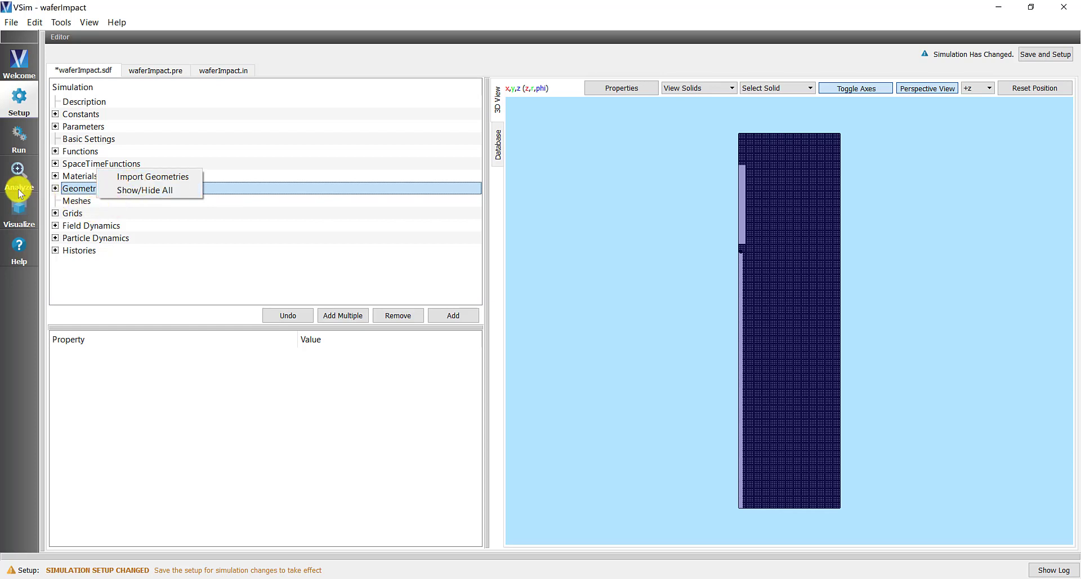
Step: Expand the geometries and check which primitive shapes can be added to the CSG group, without adding any
{"action": "left_click", "coordinate": [56, 189]}
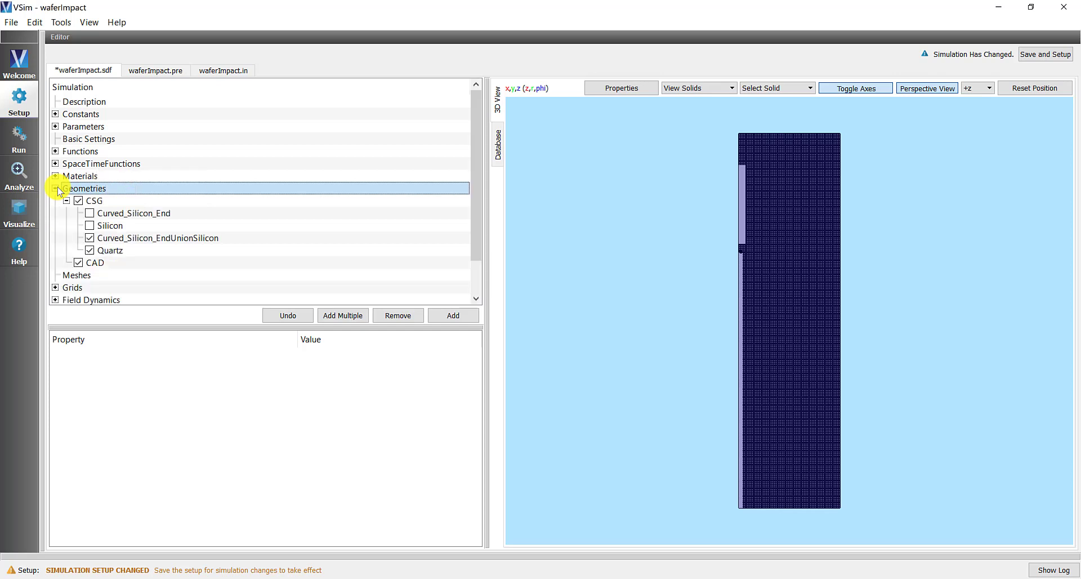
{"action": "right_click", "coordinate": [100, 202]}
{"action": "mouse_move", "coordinate": [121, 188]}
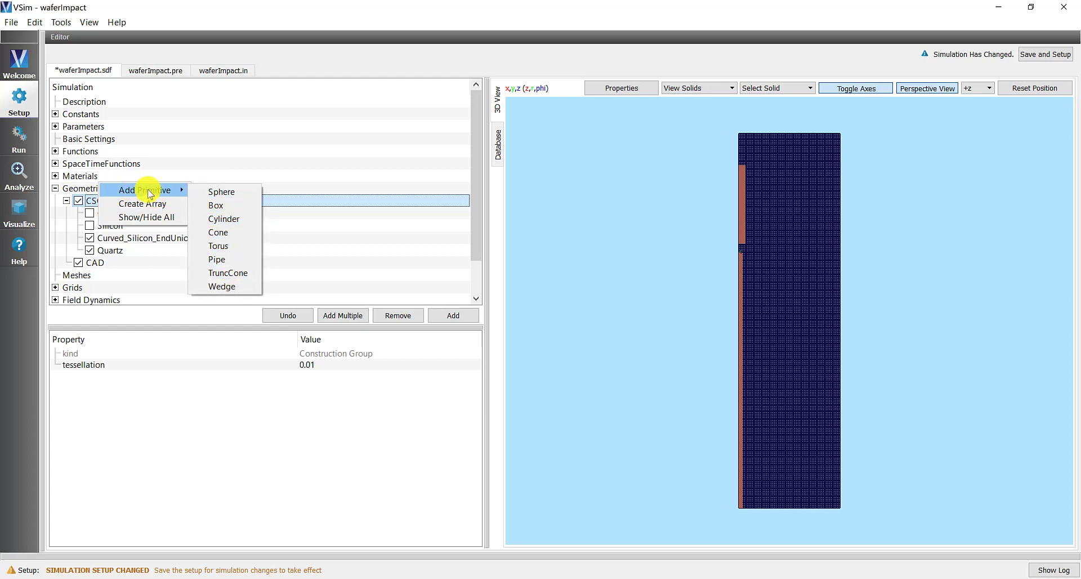
{"action": "left_click", "coordinate": [246, 26]}
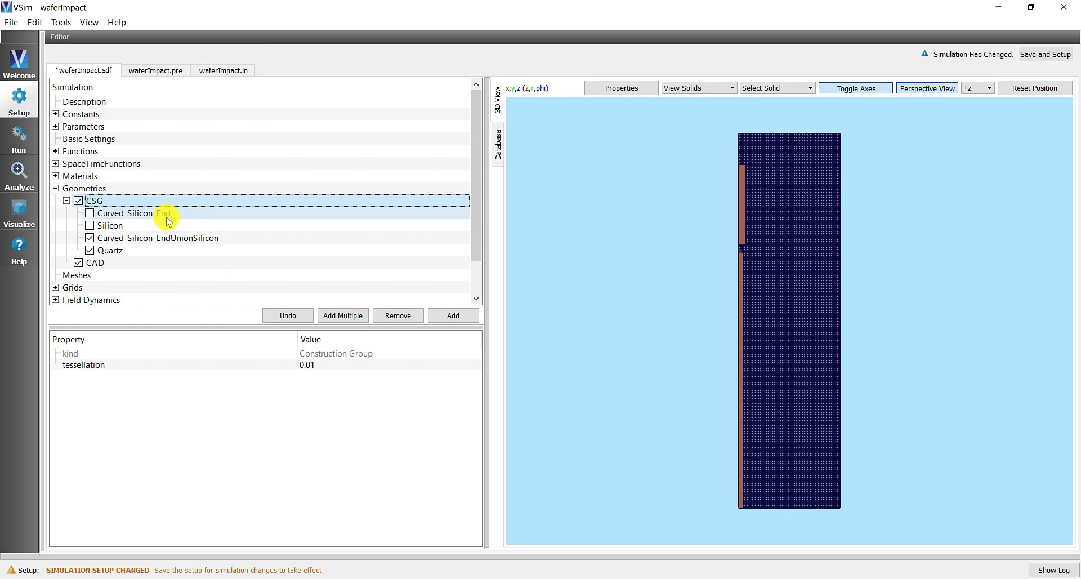
Step: Inspect the properties of the Silicon, Curved_Silicon_EndUnionSilicon and Quartz solids and their location in the 3D model
{"action": "left_click", "coordinate": [127, 235]}
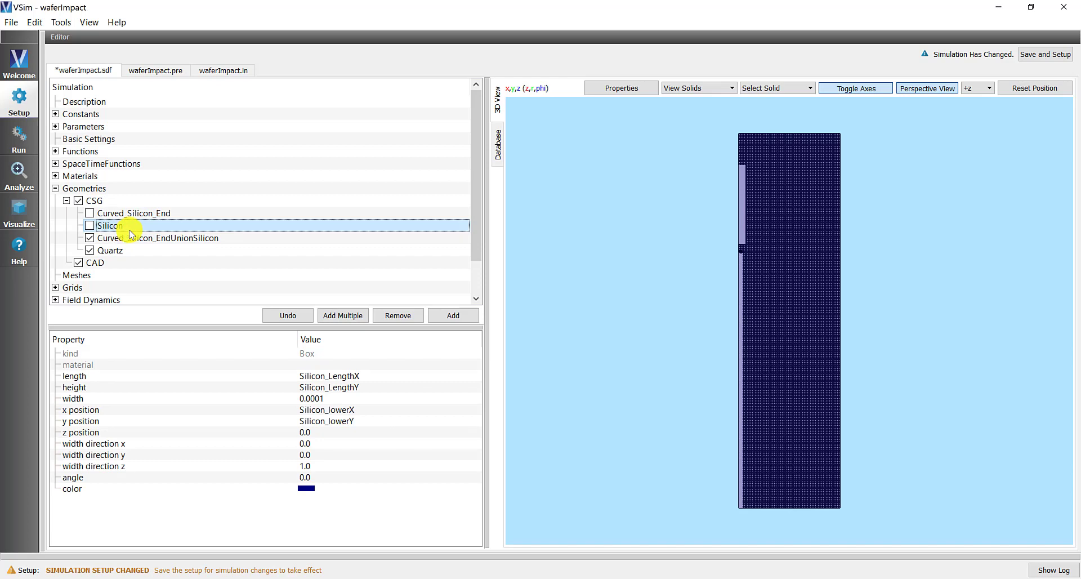
{"action": "left_click", "coordinate": [148, 237]}
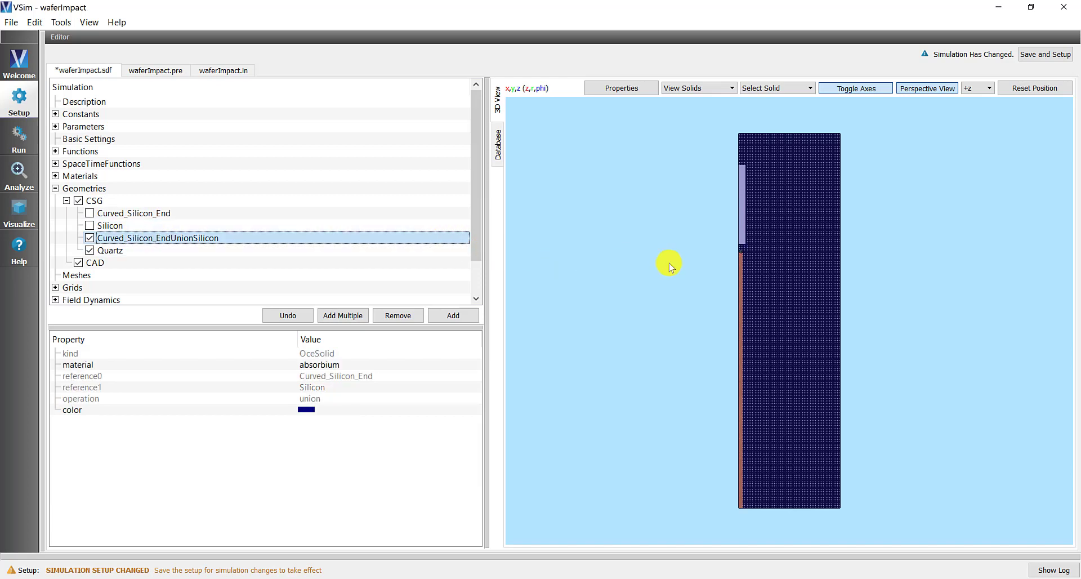
{"action": "scroll", "coordinate": [741, 289], "scroll_direction": "up", "scroll_amount": 5}
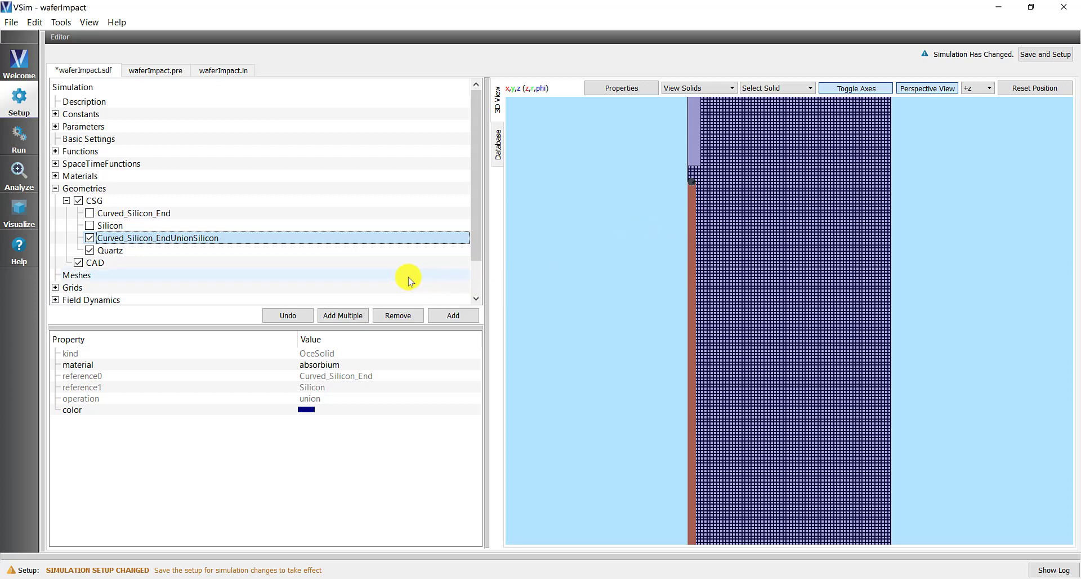
{"action": "left_click", "coordinate": [144, 252]}
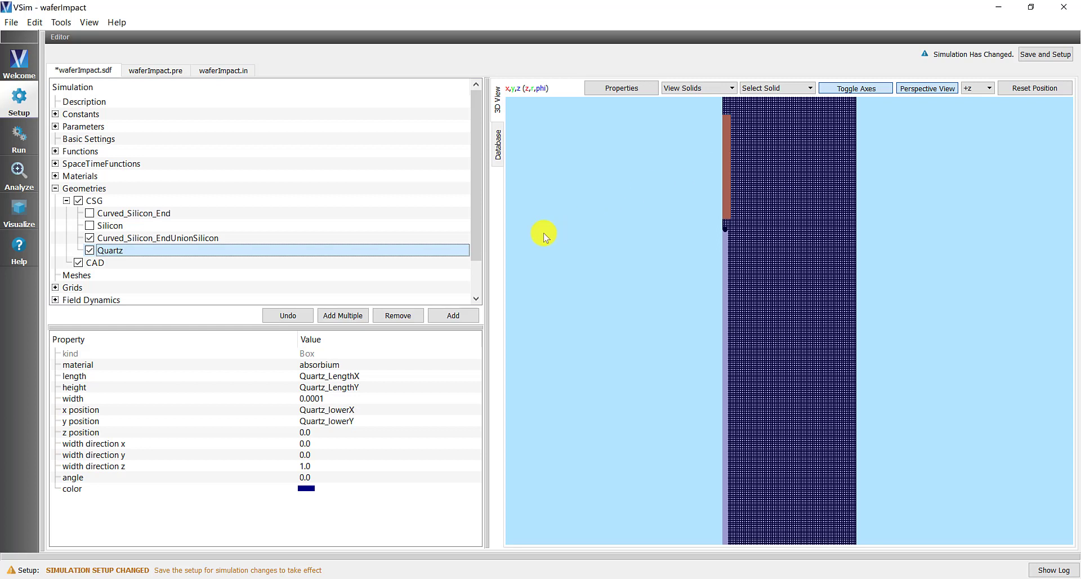
Step: Check the material options of the Curved_Silicon_EndUnionSilicon solid, keeping absorbium
{"action": "left_click", "coordinate": [151, 239]}
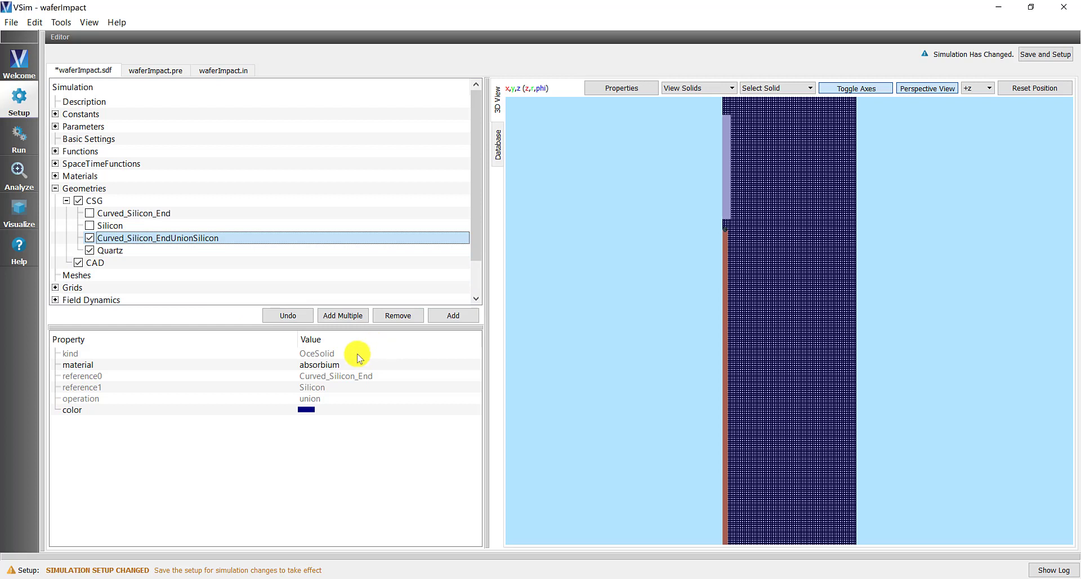
{"action": "left_click", "coordinate": [355, 369]}
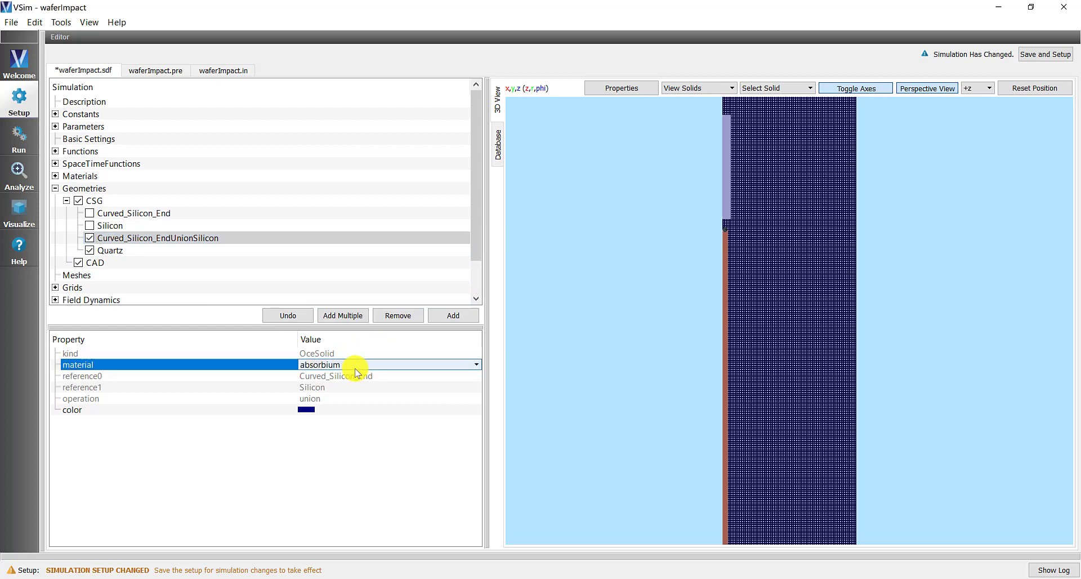
{"action": "left_click", "coordinate": [355, 365]}
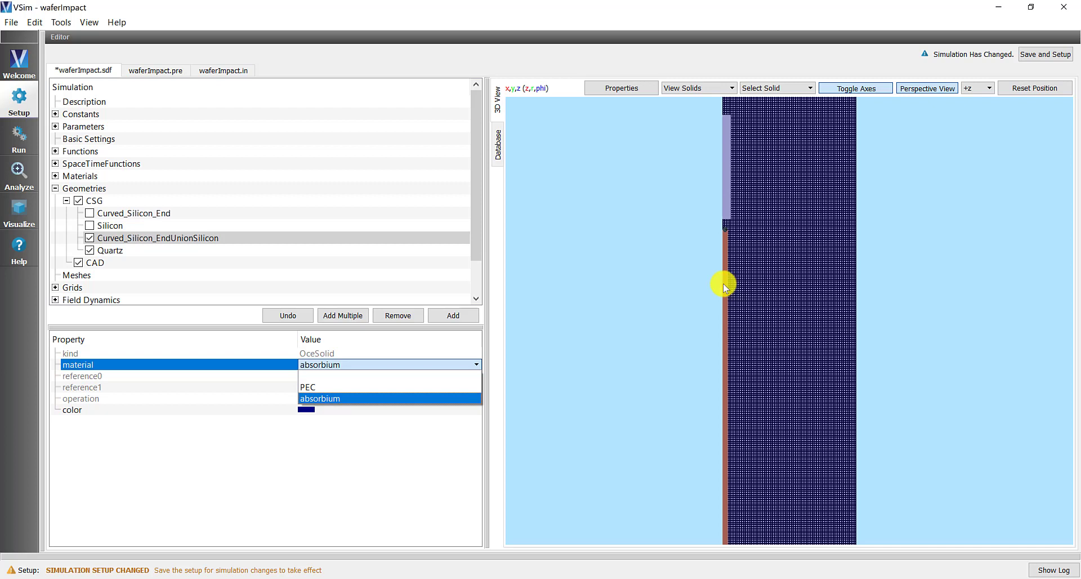
{"action": "left_click", "coordinate": [397, 367]}
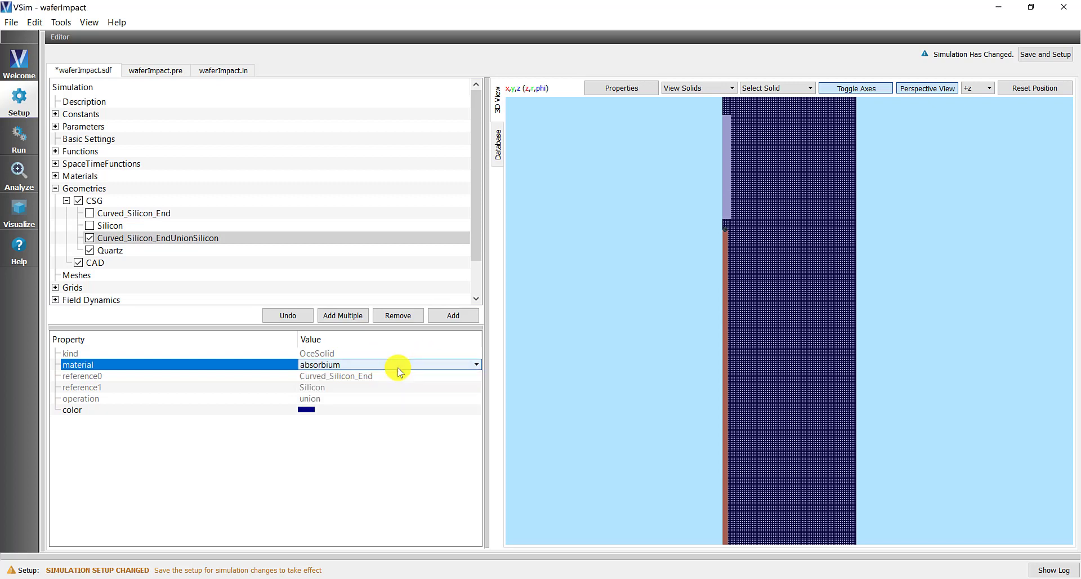